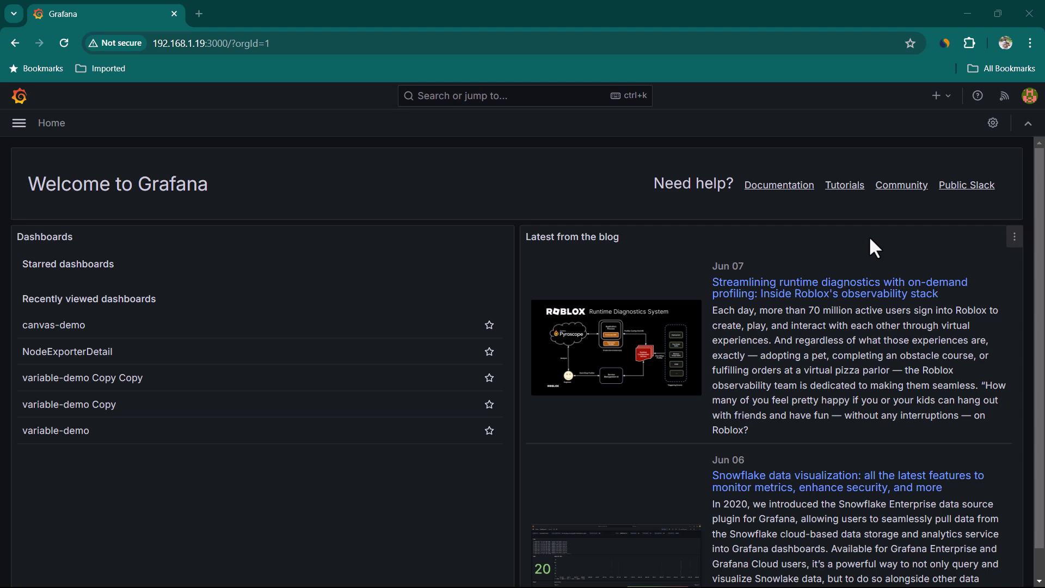
- Create a new empty dashboard and start adding its first visualization
{"action": "left_click", "coordinate": [948, 102]}
{"action": "left_click", "coordinate": [914, 129]}
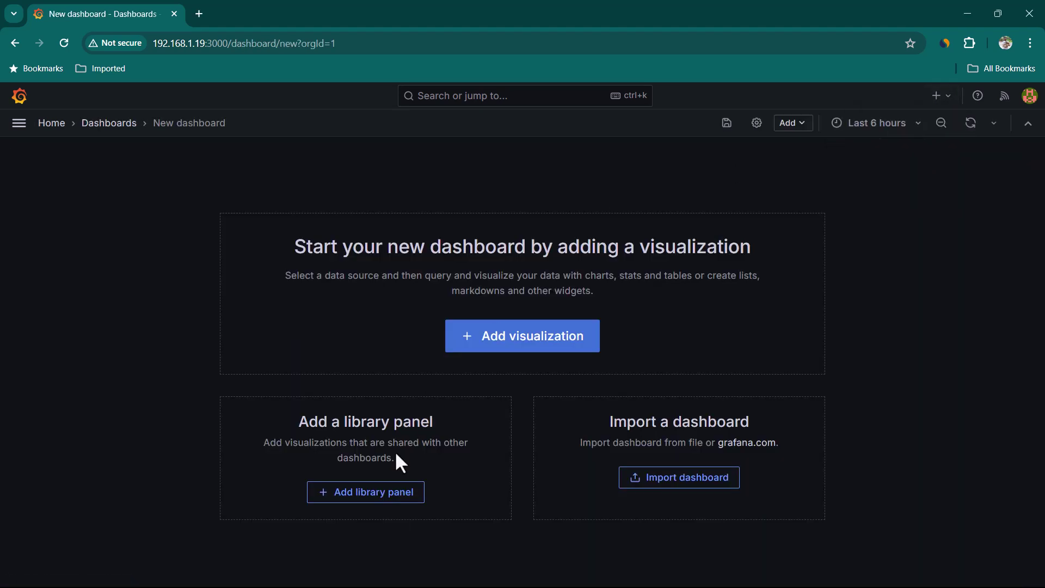
{"action": "left_click", "coordinate": [532, 337]}
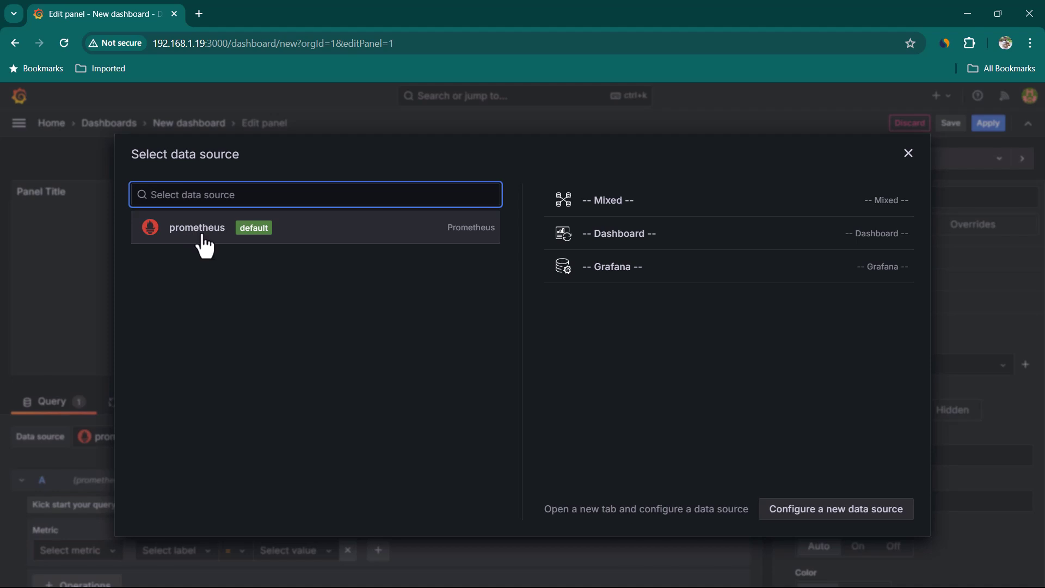
- Use prometheus as the data source and choose the State timeline visualization
{"action": "left_click", "coordinate": [203, 240]}
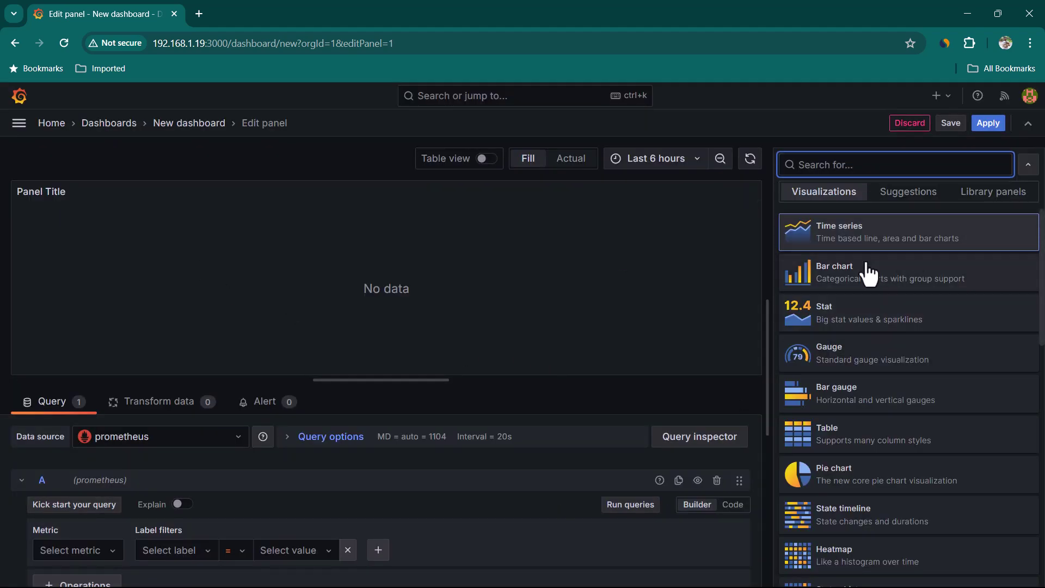
{"action": "scroll", "coordinate": [863, 468], "scroll_direction": "down", "scroll_amount": 3}
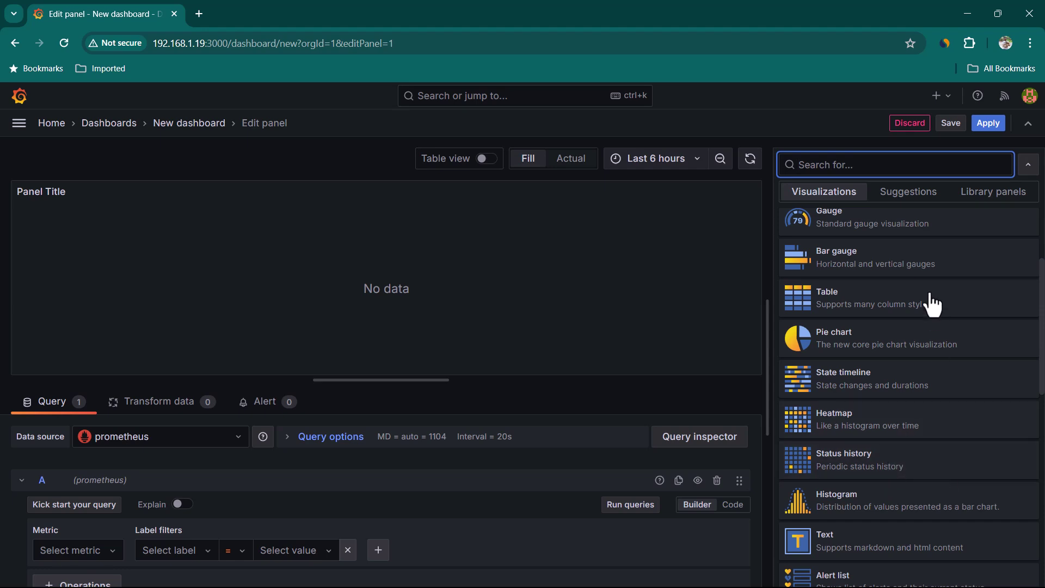
{"action": "left_click", "coordinate": [865, 393]}
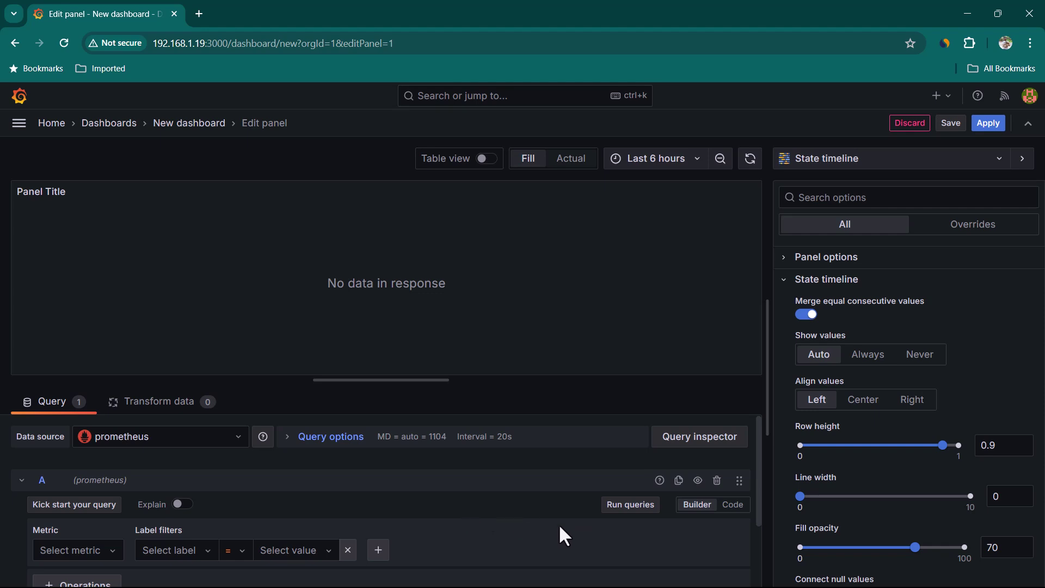
- Change the panel title to 'state-timeline-demo'
{"action": "left_click", "coordinate": [784, 259]}
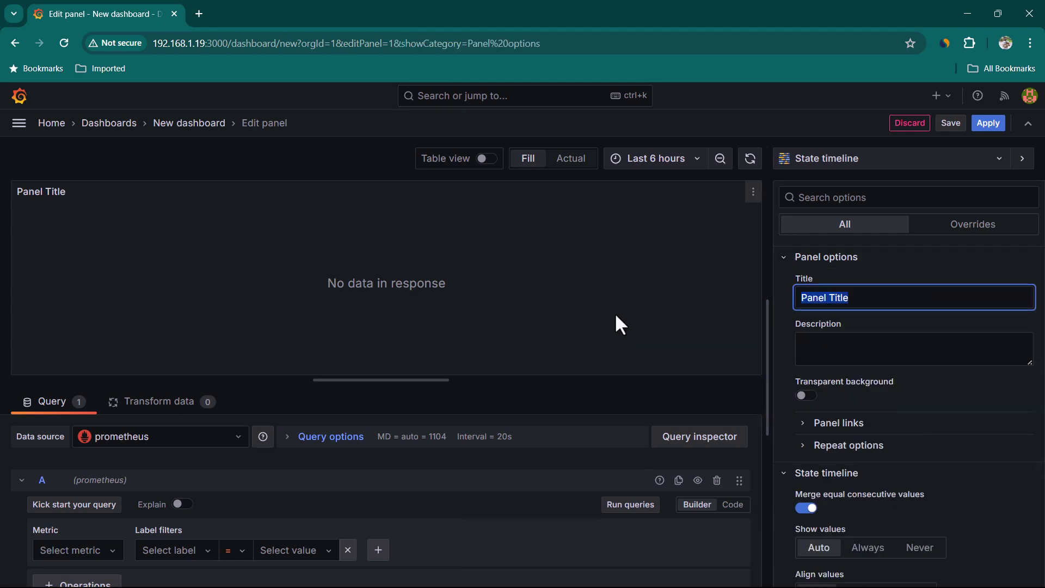
{"action": "key", "text": "BackSpace"}
{"action": "type", "text": "state-timeline-demo"}
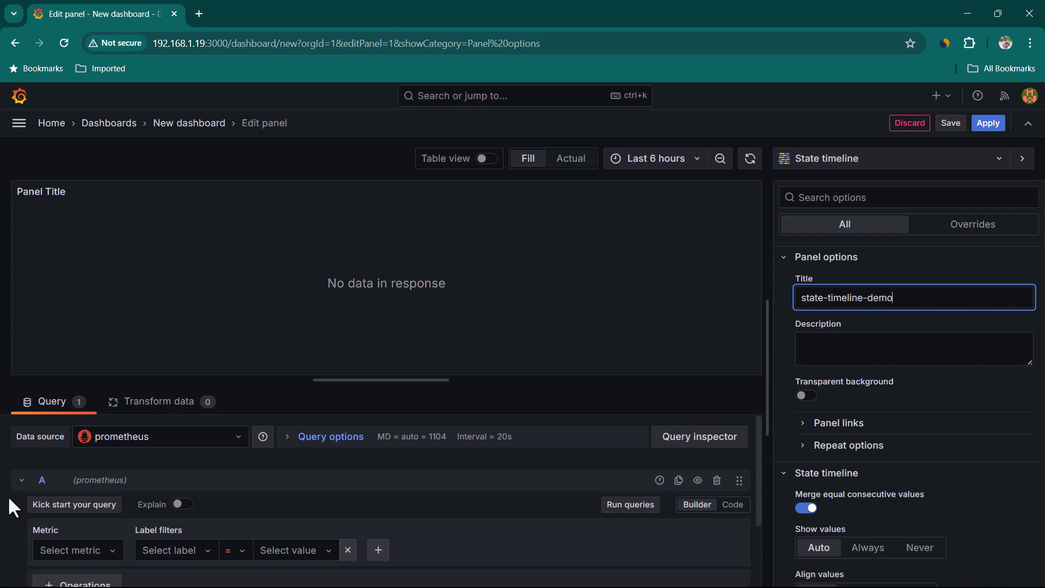
{"action": "left_click", "coordinate": [403, 506]}
- Select the up metric in Metrics explorer and run the query
{"action": "scroll", "coordinate": [354, 525], "scroll_direction": "down", "scroll_amount": 1}
{"action": "left_click", "coordinate": [114, 485]}
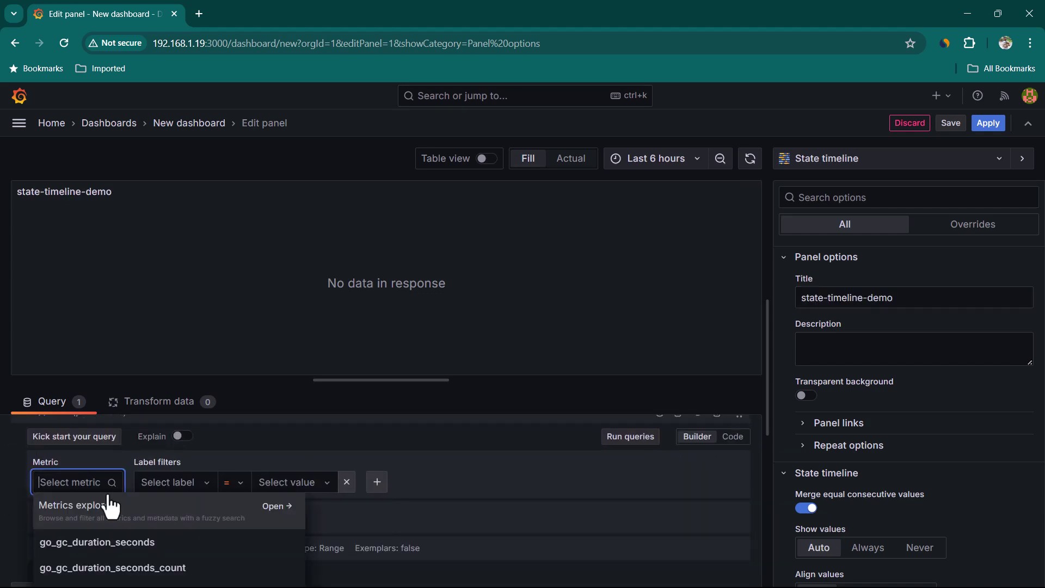
{"action": "left_click", "coordinate": [106, 504]}
{"action": "type", "text": "up"}
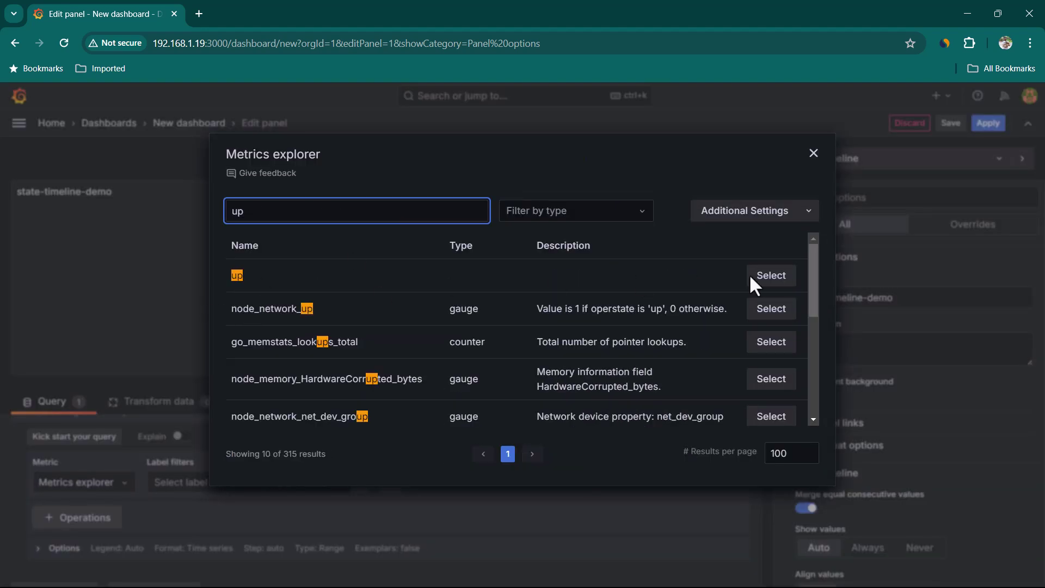
{"action": "left_click", "coordinate": [771, 277]}
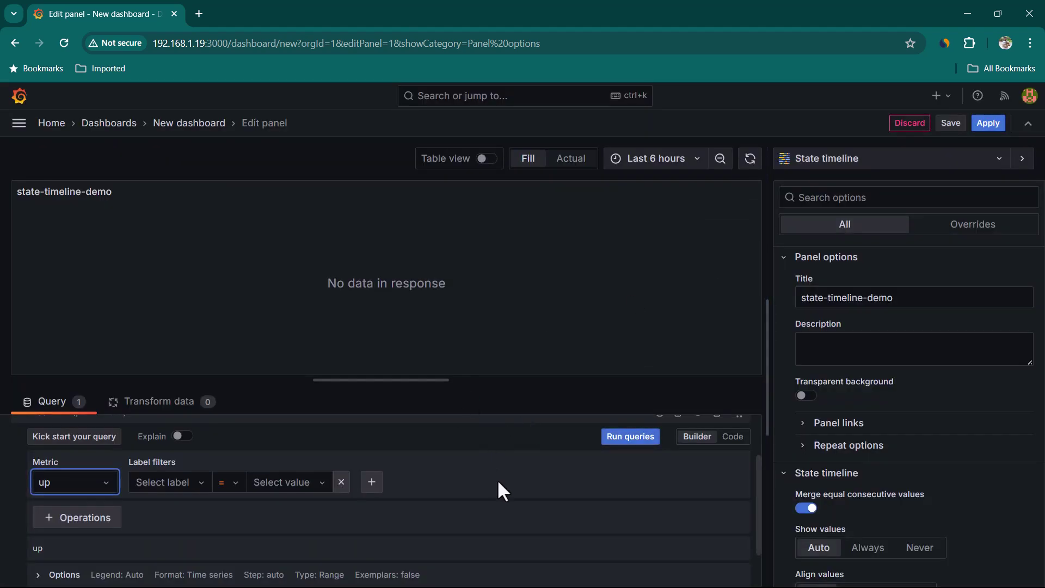
{"action": "left_click", "coordinate": [627, 439]}
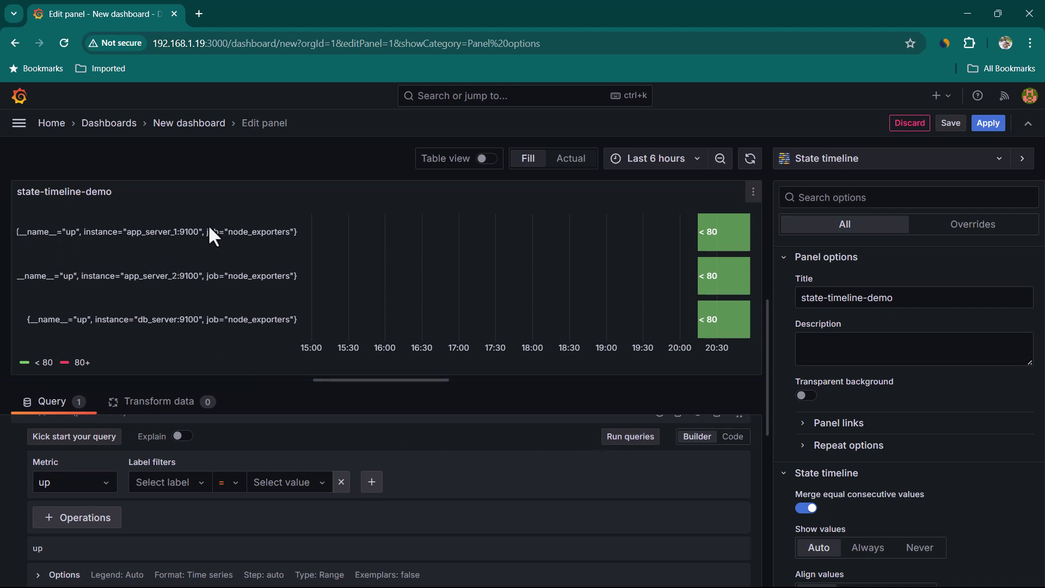
- Set the query legend to Custom {{instance}} so rows show instance names
{"action": "scroll", "coordinate": [47, 569], "scroll_direction": "down", "scroll_amount": 1}
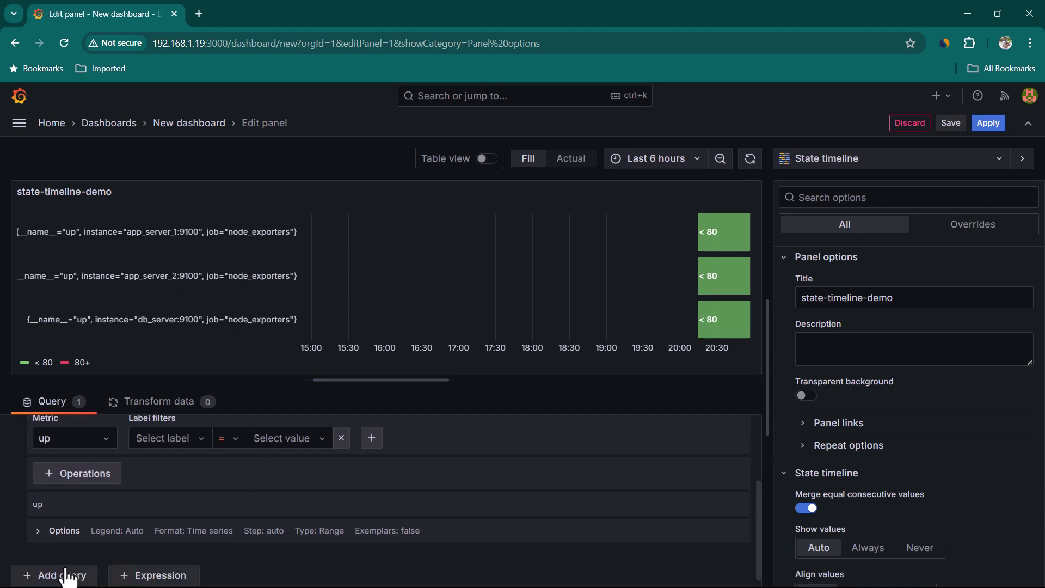
{"action": "left_click", "coordinate": [38, 520]}
{"action": "left_click", "coordinate": [125, 566]}
{"action": "left_click", "coordinate": [60, 479]}
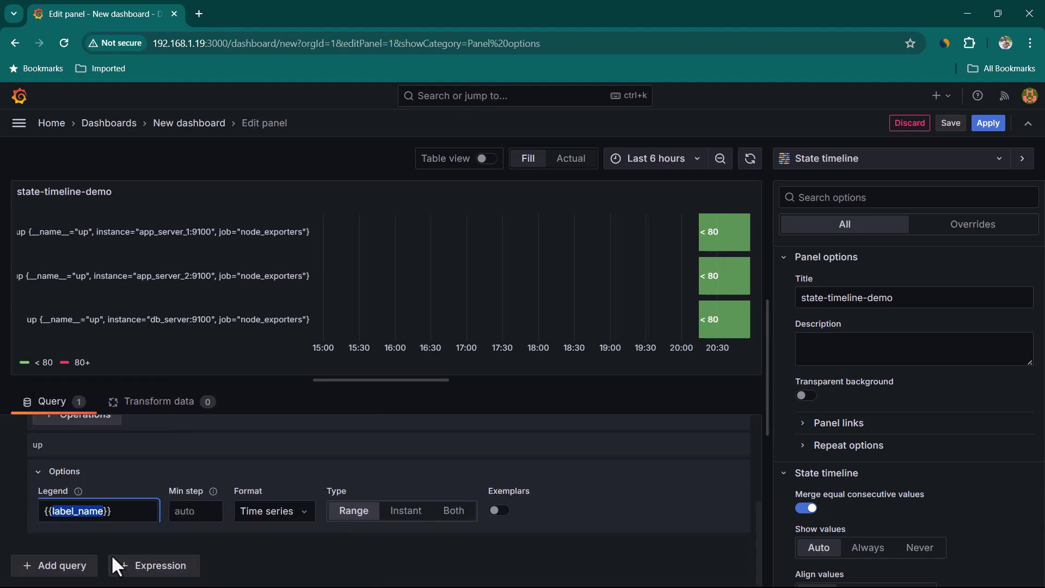
{"action": "type", "text": "ins"}
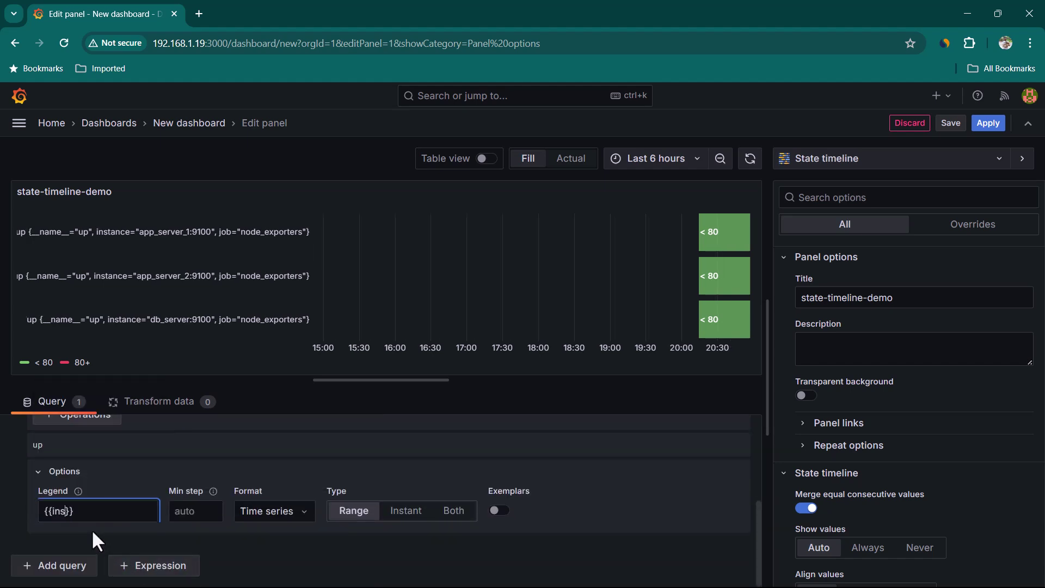
{"action": "type", "text": "tance"}
{"action": "left_click", "coordinate": [69, 259]}
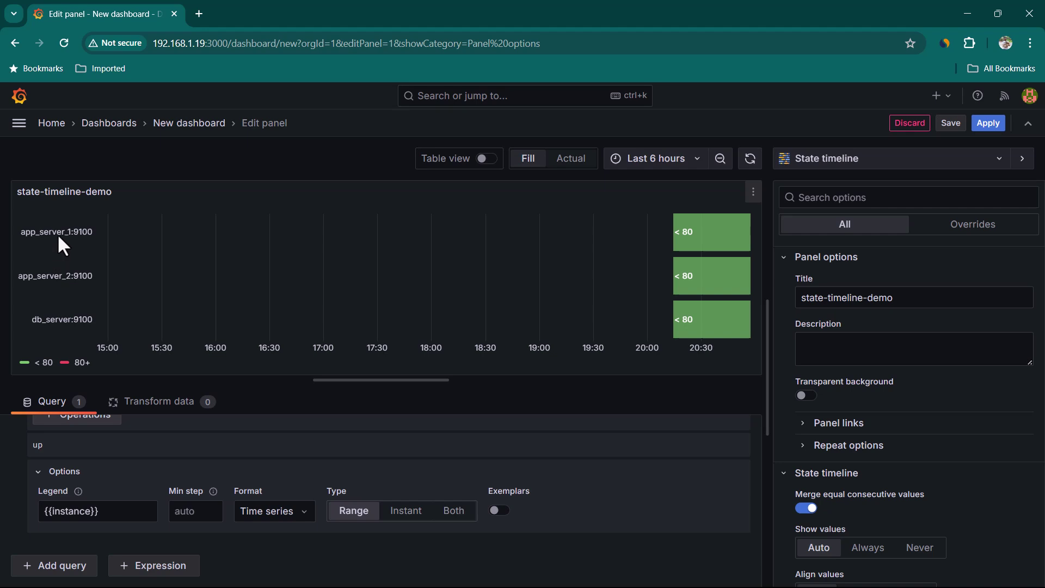
- Switch the panel time range to Last 30 minutes
{"action": "left_click", "coordinate": [694, 159]}
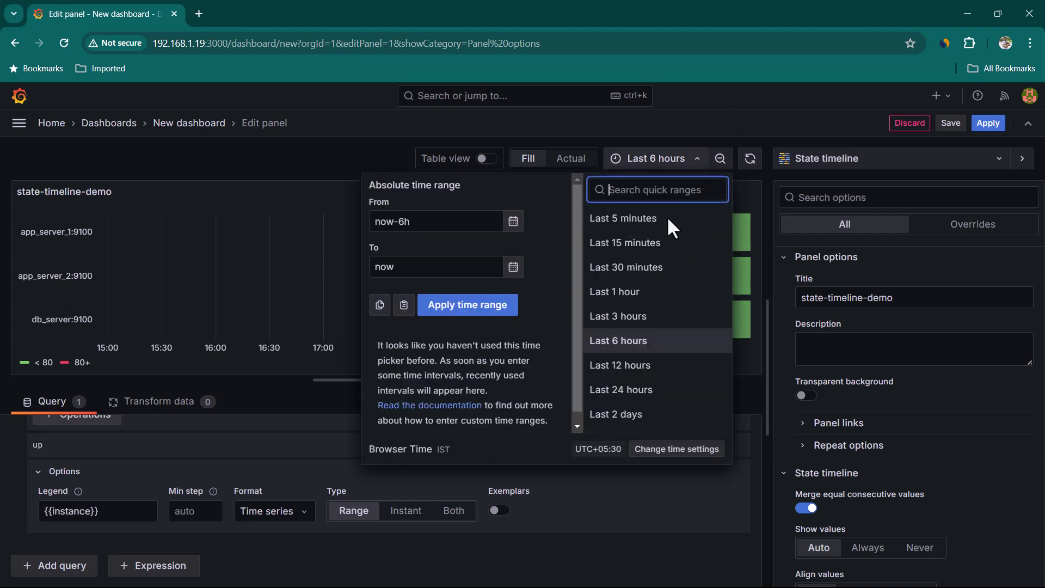
{"action": "left_click", "coordinate": [626, 277]}
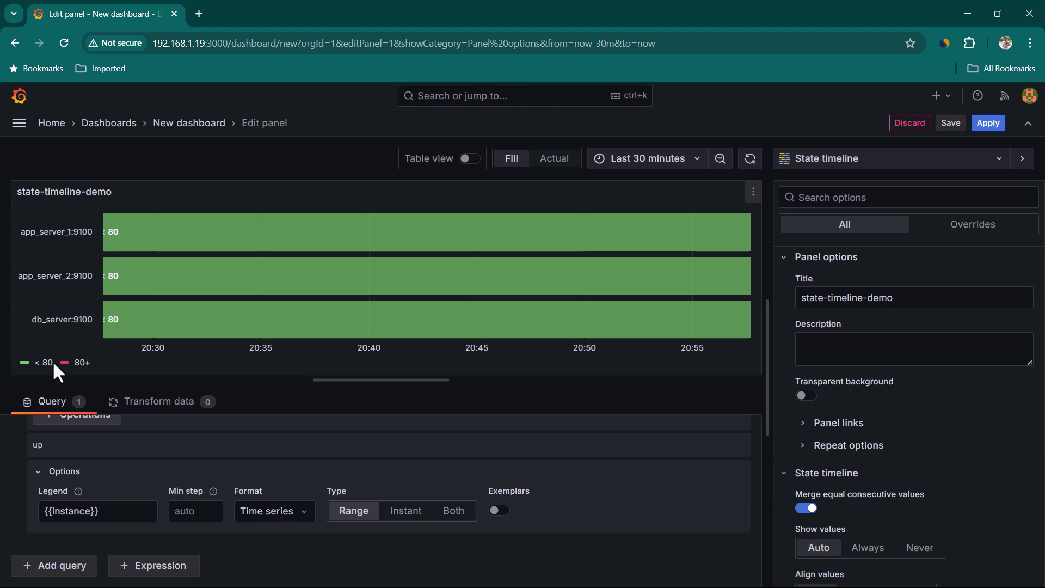
- Set the thresholds to red for Base and green from value 1
{"action": "scroll", "coordinate": [916, 419], "scroll_direction": "down", "scroll_amount": 10}
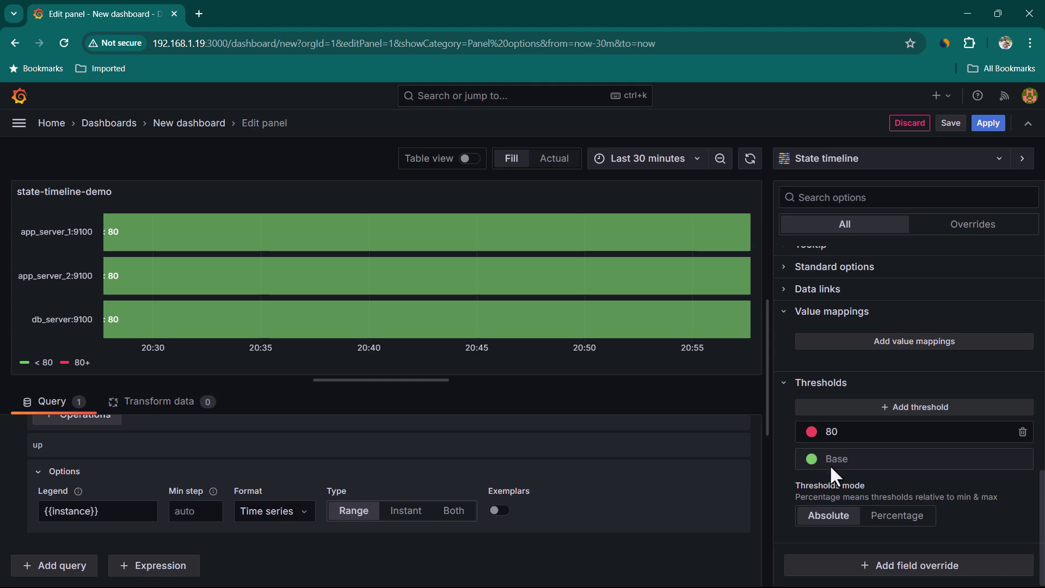
{"action": "left_click", "coordinate": [811, 459]}
{"action": "left_click", "coordinate": [790, 269]}
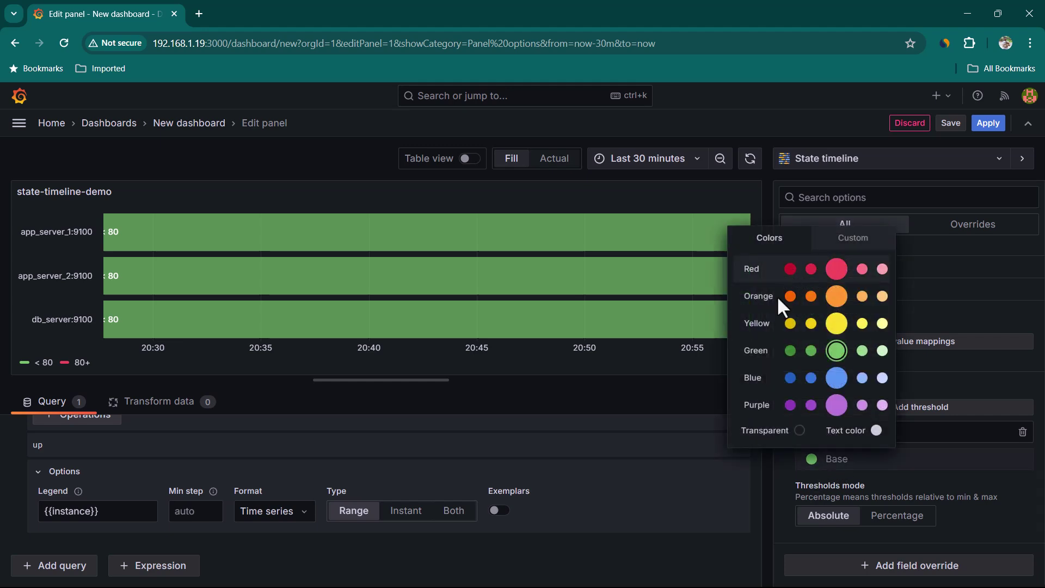
{"action": "left_click", "coordinate": [884, 435]}
{"action": "type", "text": "1"}
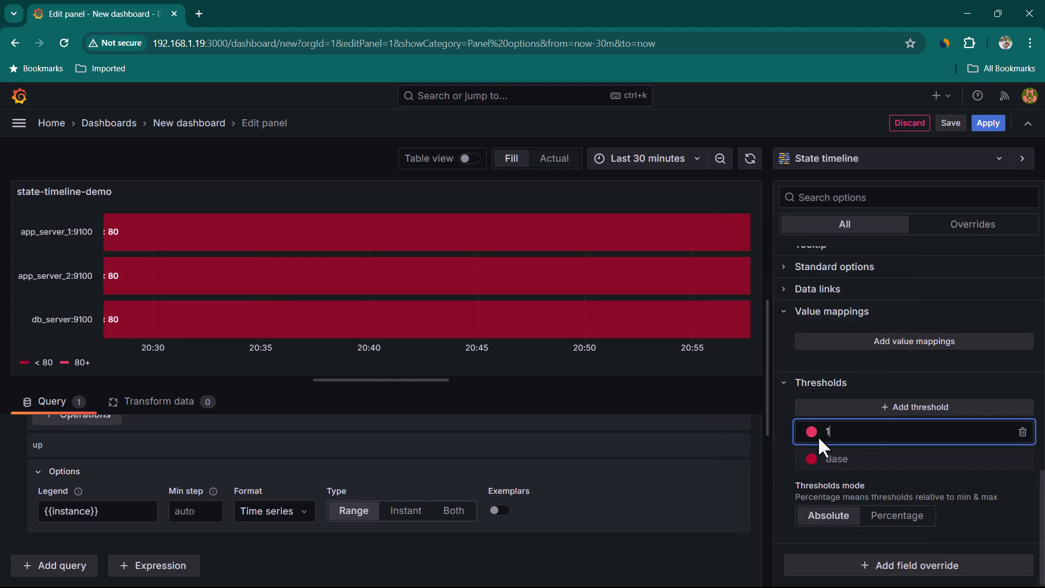
{"action": "left_click", "coordinate": [811, 432]}
{"action": "left_click", "coordinate": [790, 323]}
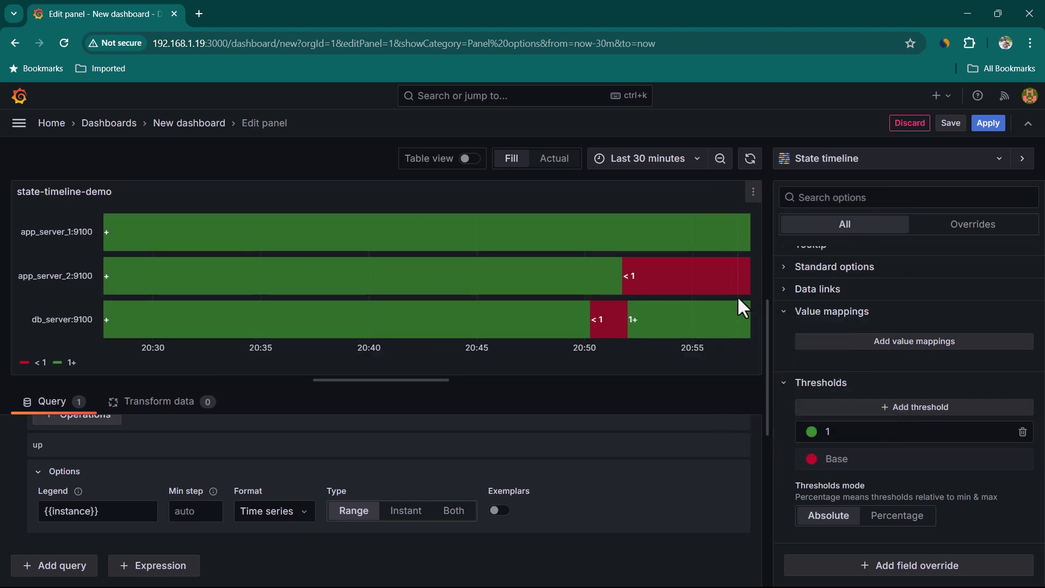
{"action": "mouse_move", "coordinate": [625, 275]}
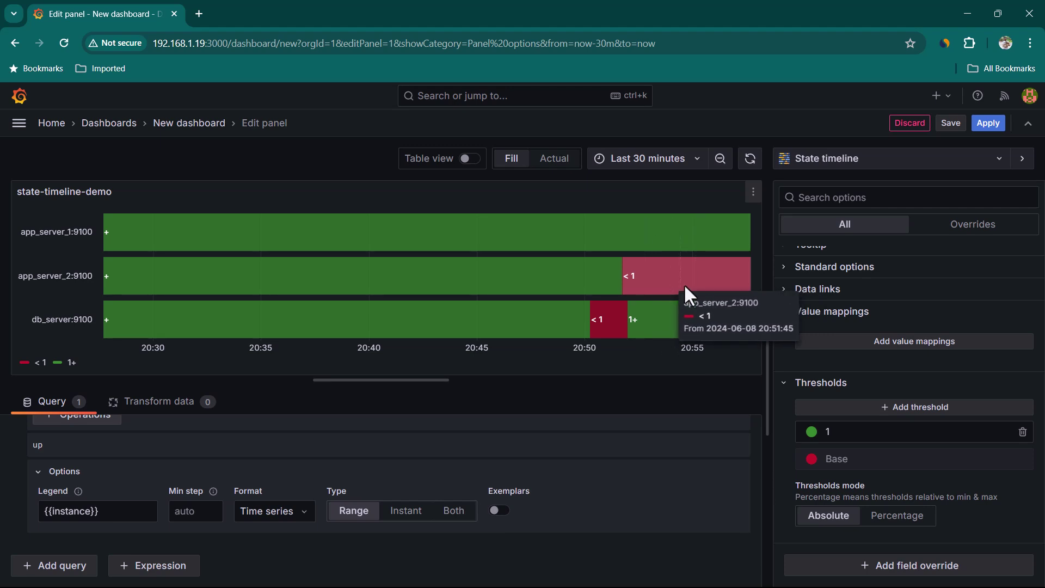
{"action": "mouse_move", "coordinate": [409, 325]}
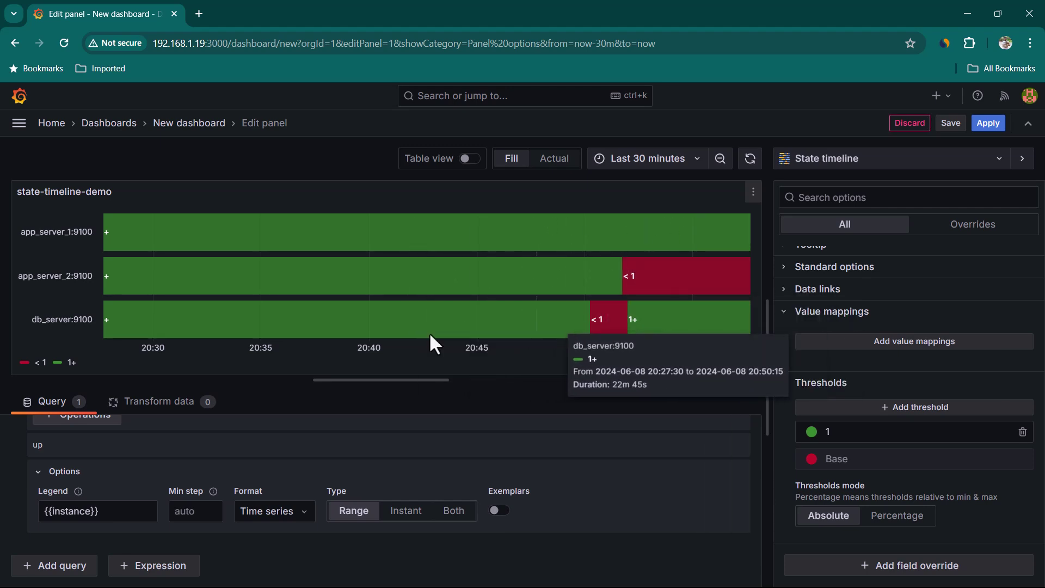
{"action": "mouse_move", "coordinate": [604, 324]}
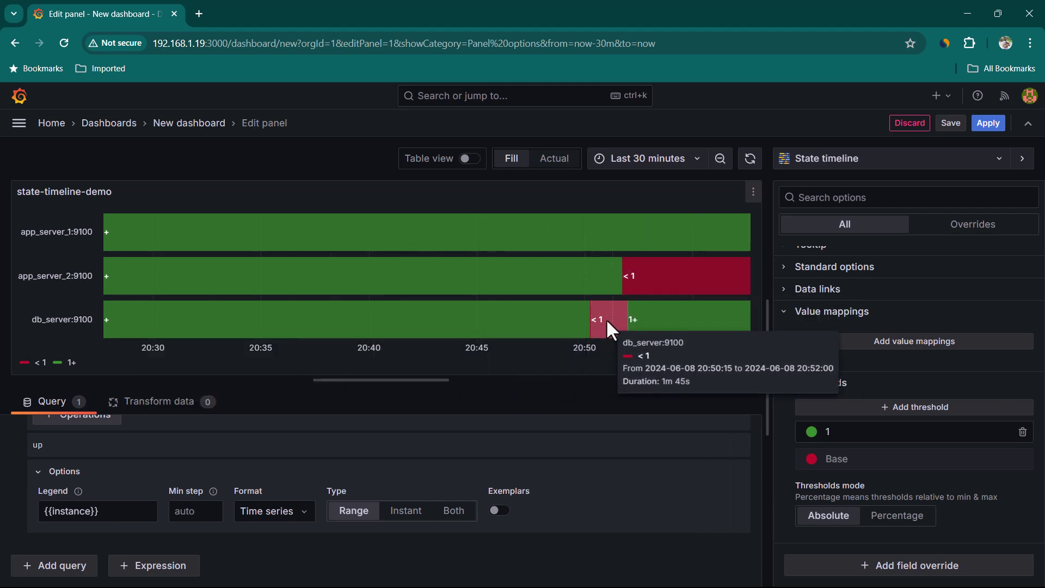
- Apply the panel edits and set the dashboard to auto-refresh every 5s
{"action": "left_click", "coordinate": [988, 124]}
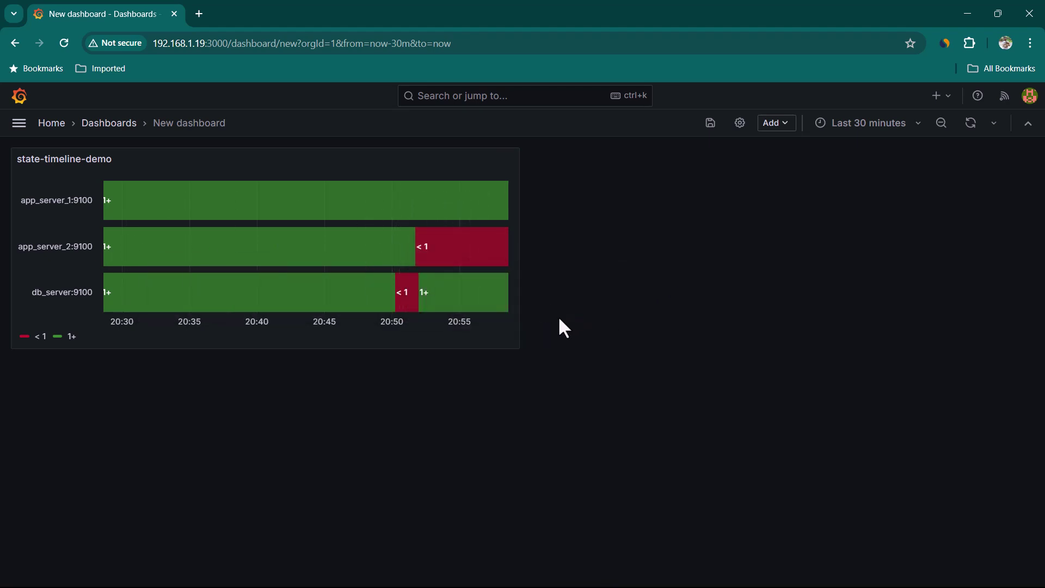
{"action": "left_click", "coordinate": [993, 123]}
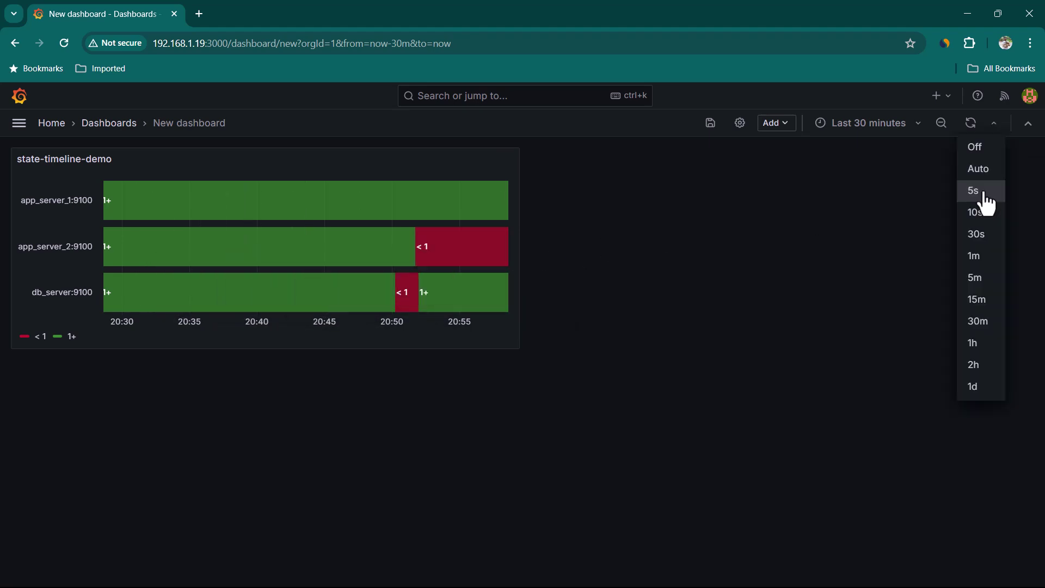
{"action": "left_click", "coordinate": [974, 191]}
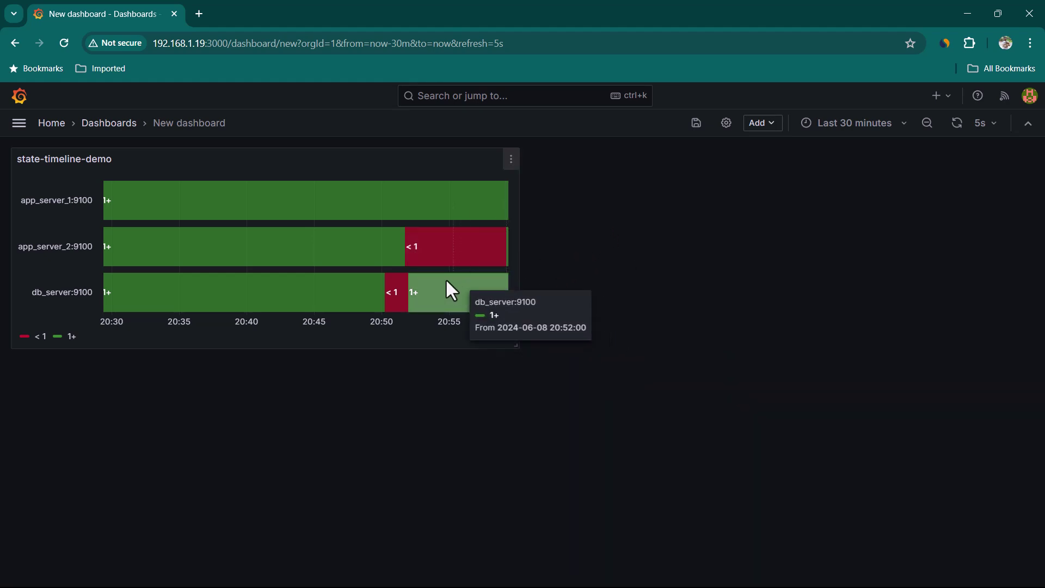
{"action": "mouse_move", "coordinate": [447, 246]}
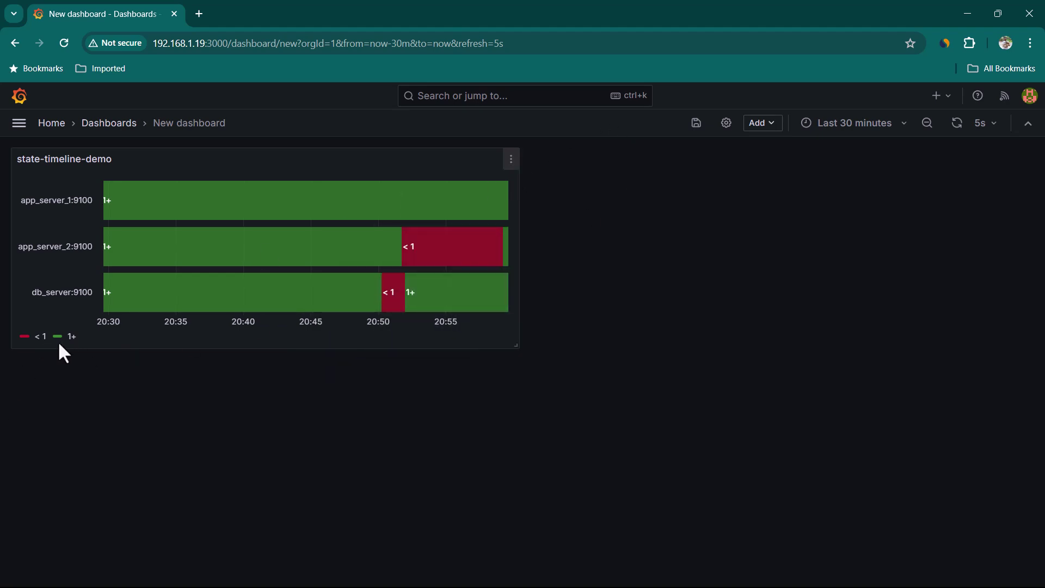
{"action": "left_click", "coordinate": [511, 159]}
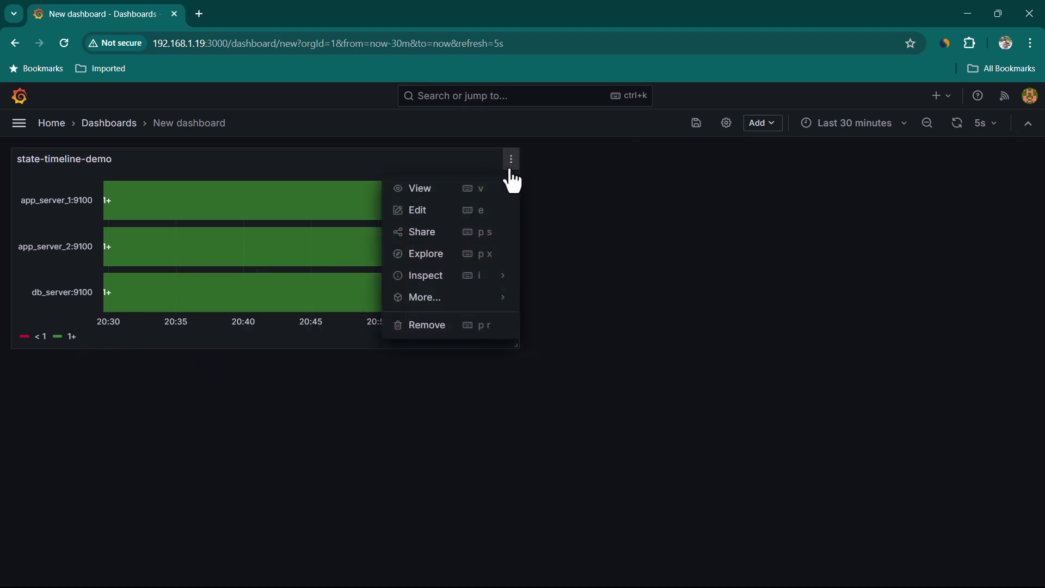
- Set the panel's Standard options unit to Boolean On / Off
{"action": "left_click", "coordinate": [426, 217]}
{"action": "scroll", "coordinate": [892, 472], "scroll_direction": "down", "scroll_amount": 5}
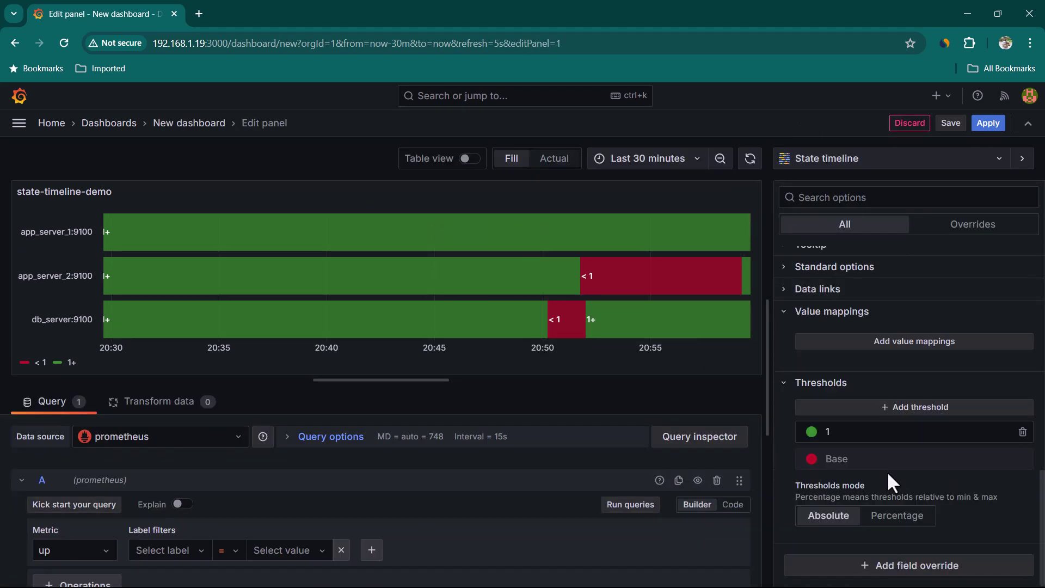
{"action": "scroll", "coordinate": [886, 471], "scroll_direction": "up", "scroll_amount": 2}
{"action": "left_click", "coordinate": [883, 402]}
{"action": "scroll", "coordinate": [928, 438], "scroll_direction": "down", "scroll_amount": 2}
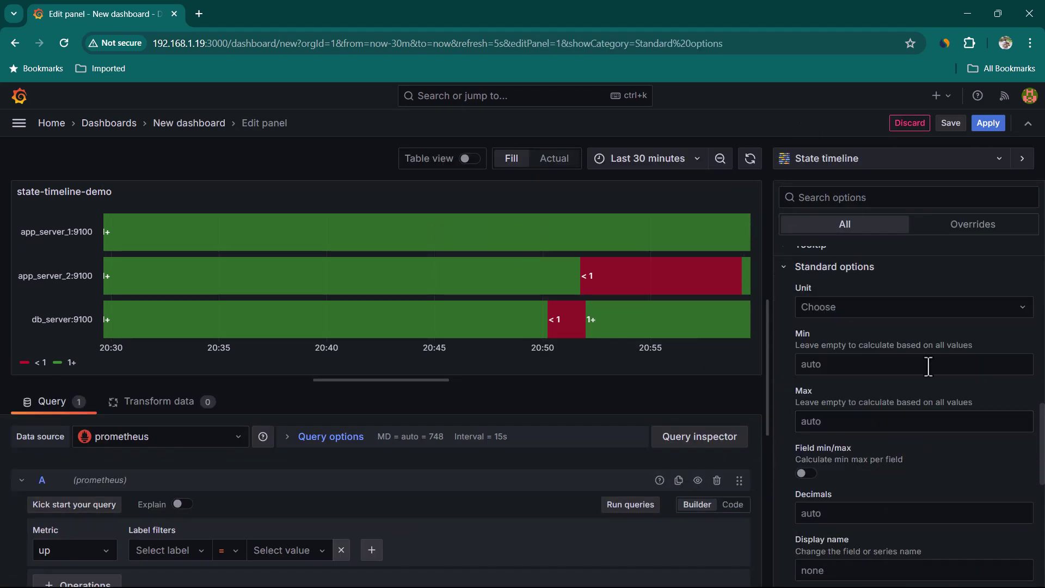
{"action": "left_click", "coordinate": [911, 308]}
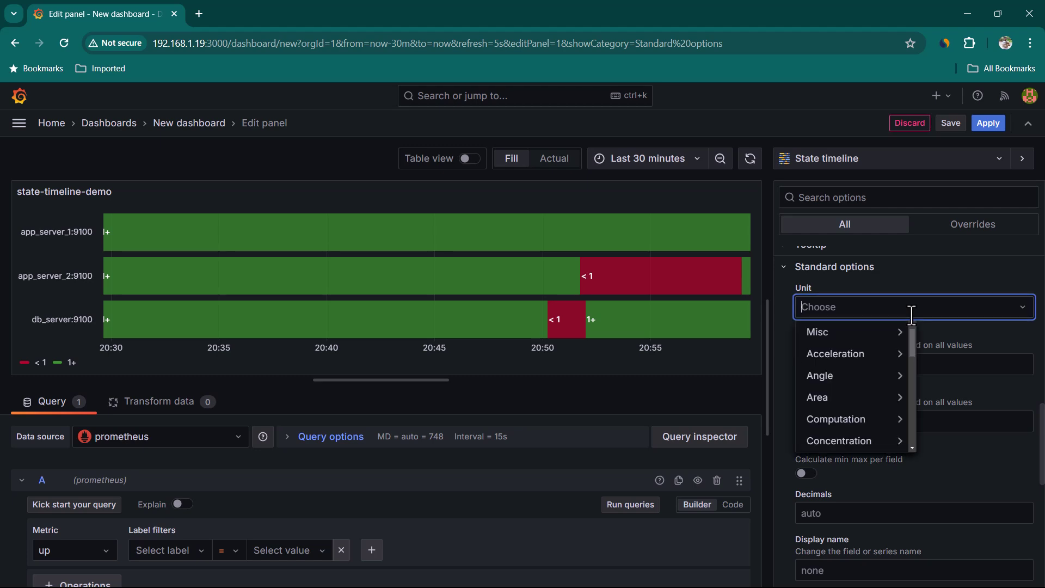
{"action": "type", "text": "off"}
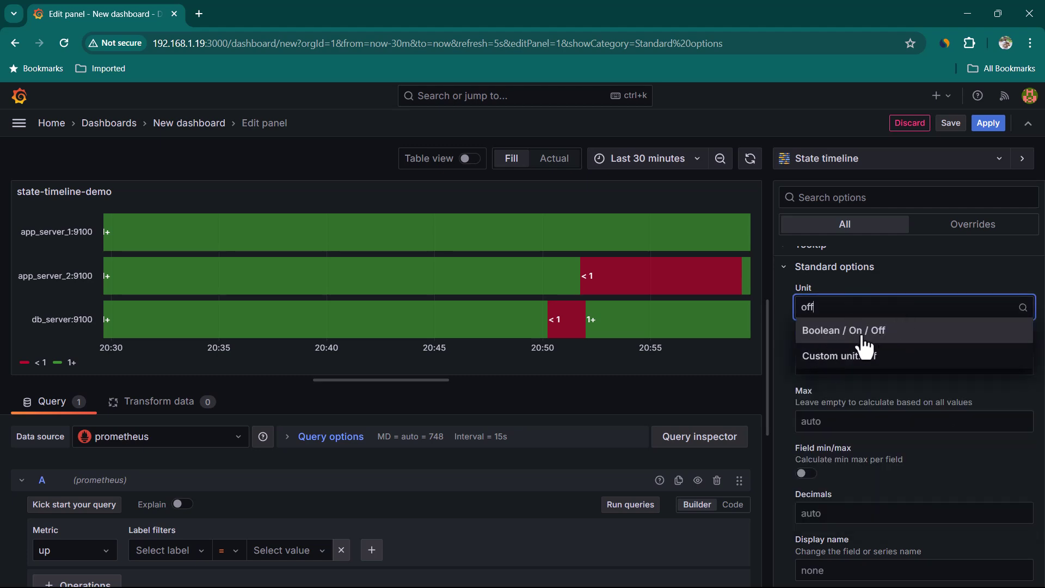
{"action": "left_click", "coordinate": [863, 339]}
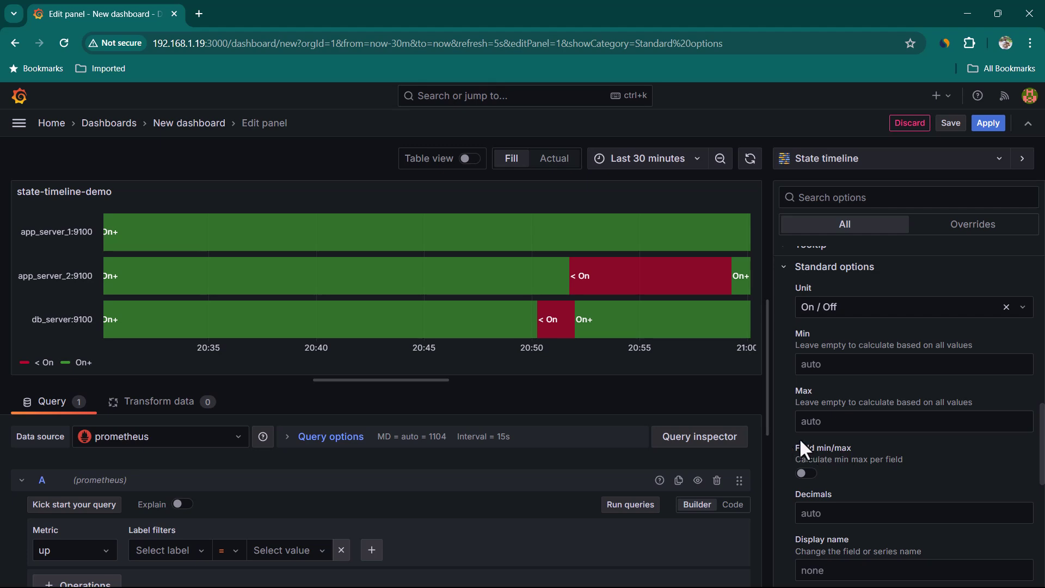
{"action": "scroll", "coordinate": [799, 438], "scroll_direction": "up", "scroll_amount": 5}
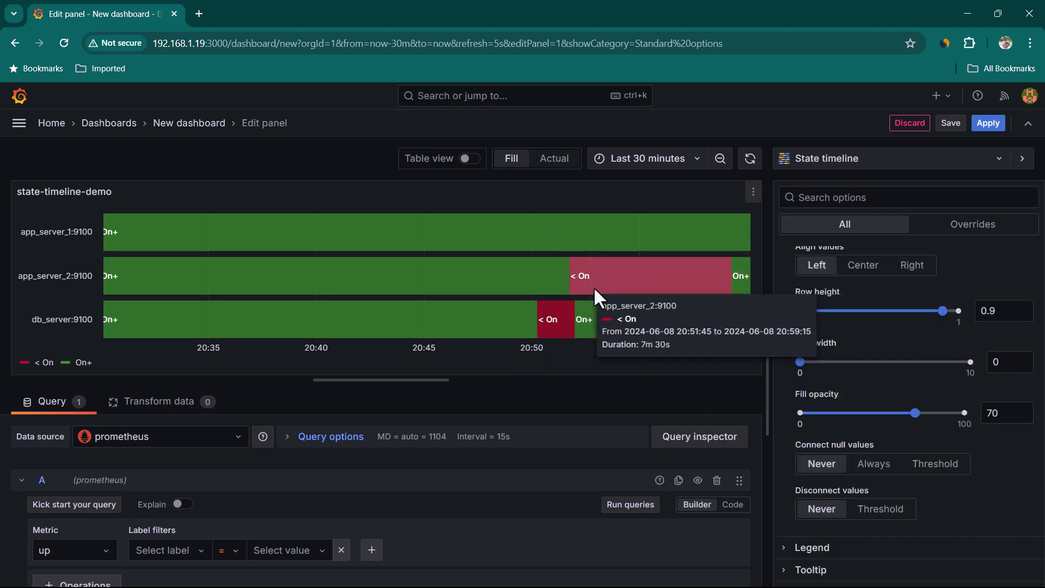
{"action": "scroll", "coordinate": [962, 553], "scroll_direction": "down", "scroll_amount": 10}
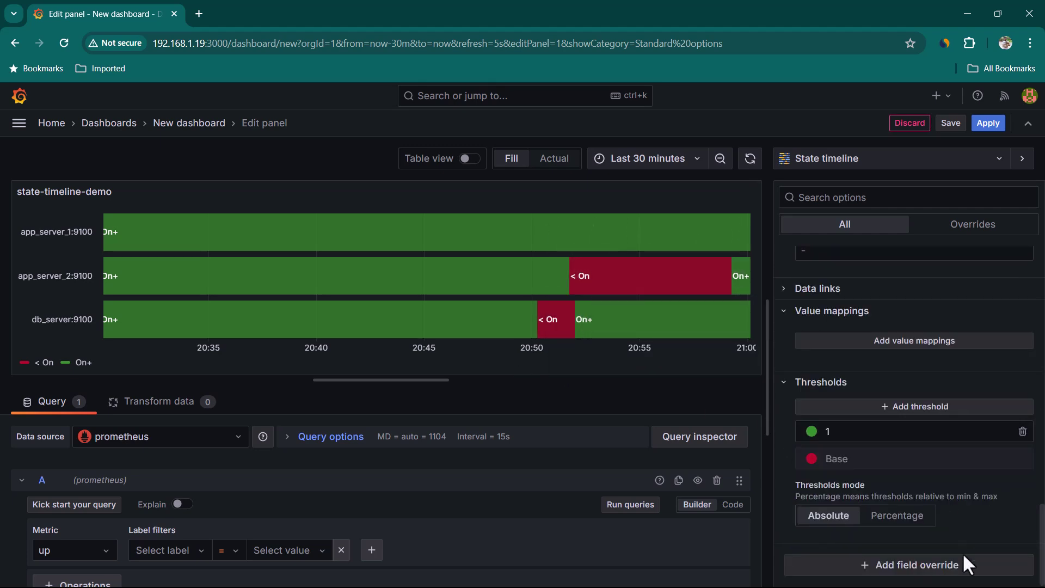
- Add value mappings 1 → up and 0 → down, then apply the panel changes
{"action": "left_click", "coordinate": [908, 360]}
{"action": "type", "text": "1"}
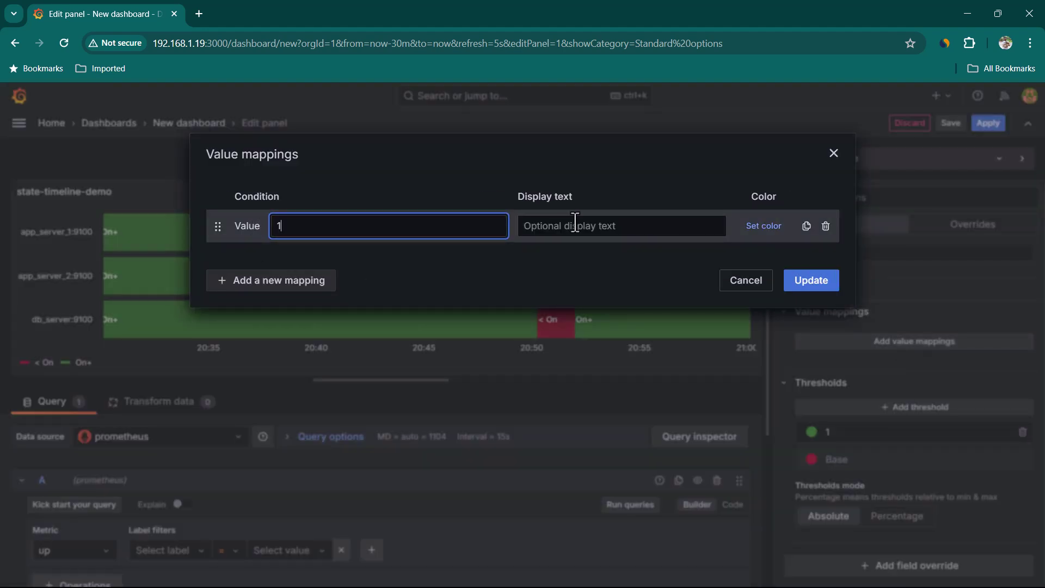
{"action": "left_click", "coordinate": [584, 232]}
{"action": "type", "text": "up"}
{"action": "left_click", "coordinate": [270, 280]}
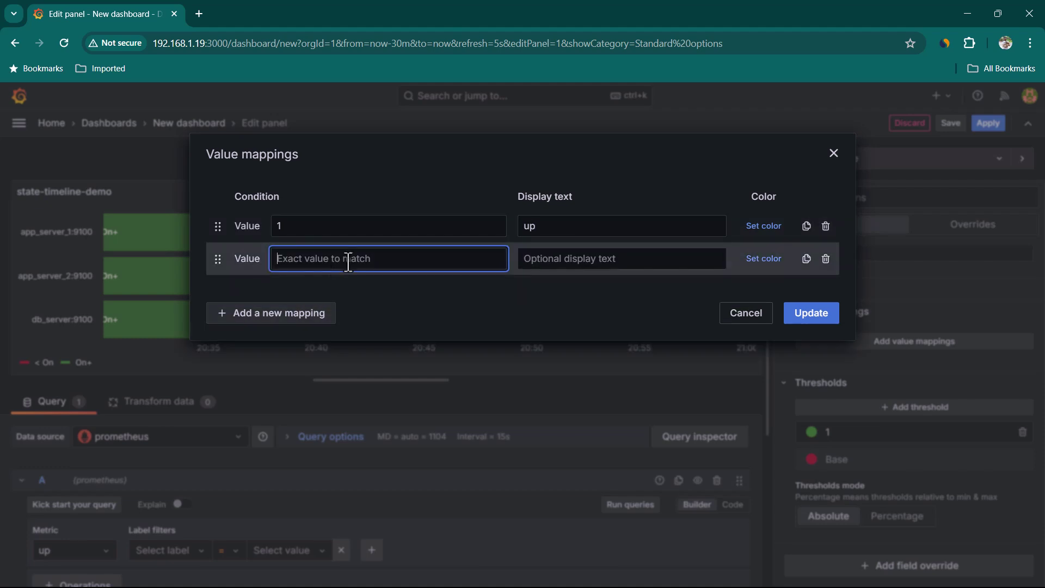
{"action": "type", "text": "0"}
{"action": "left_click", "coordinate": [524, 259]}
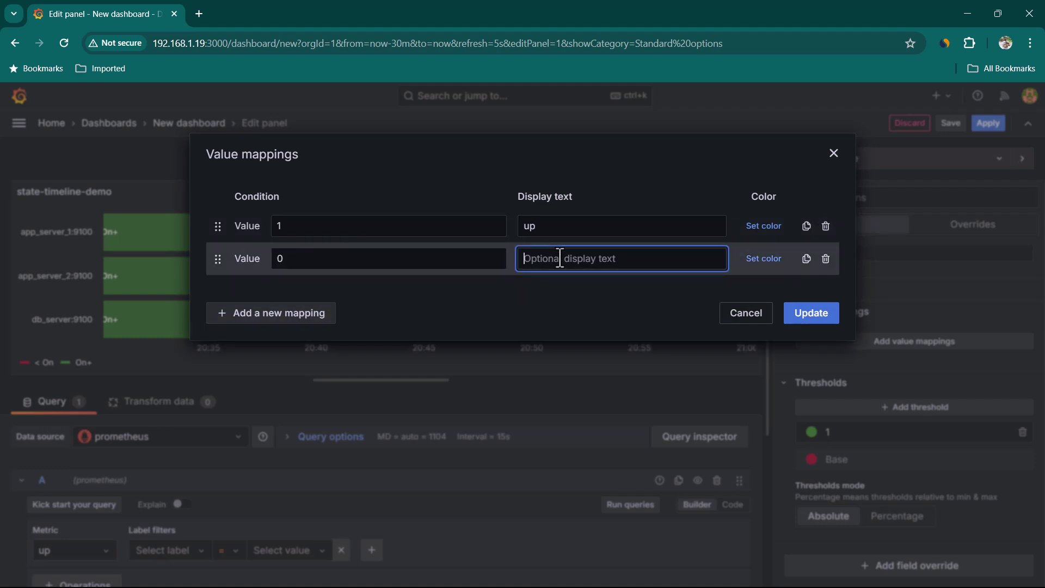
{"action": "type", "text": "down"}
{"action": "left_click", "coordinate": [811, 314]}
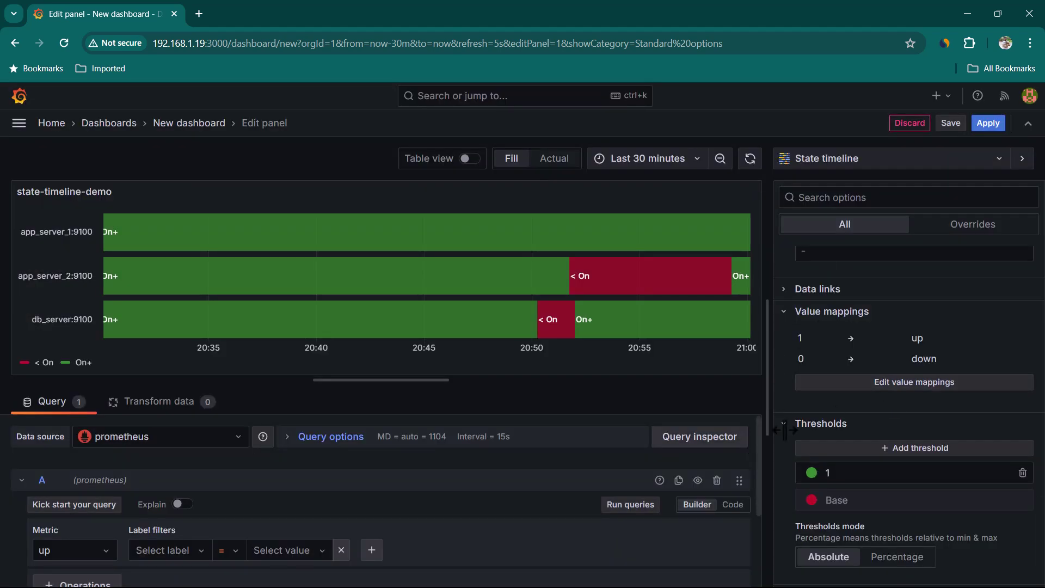
{"action": "scroll", "coordinate": [941, 492], "scroll_direction": "up", "scroll_amount": 4}
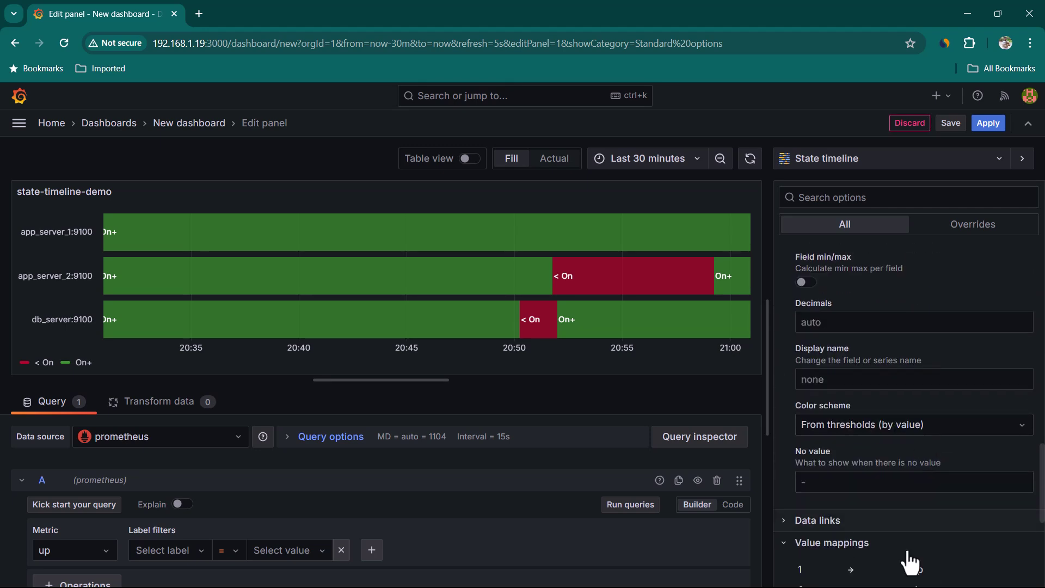
{"action": "scroll", "coordinate": [909, 560], "scroll_direction": "down", "scroll_amount": 2}
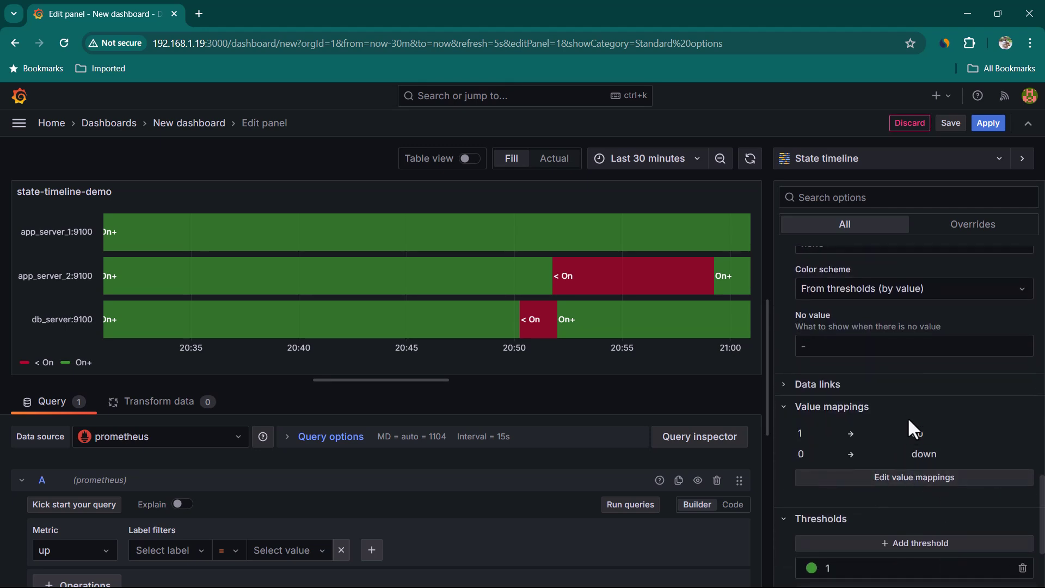
{"action": "left_click", "coordinate": [988, 124]}
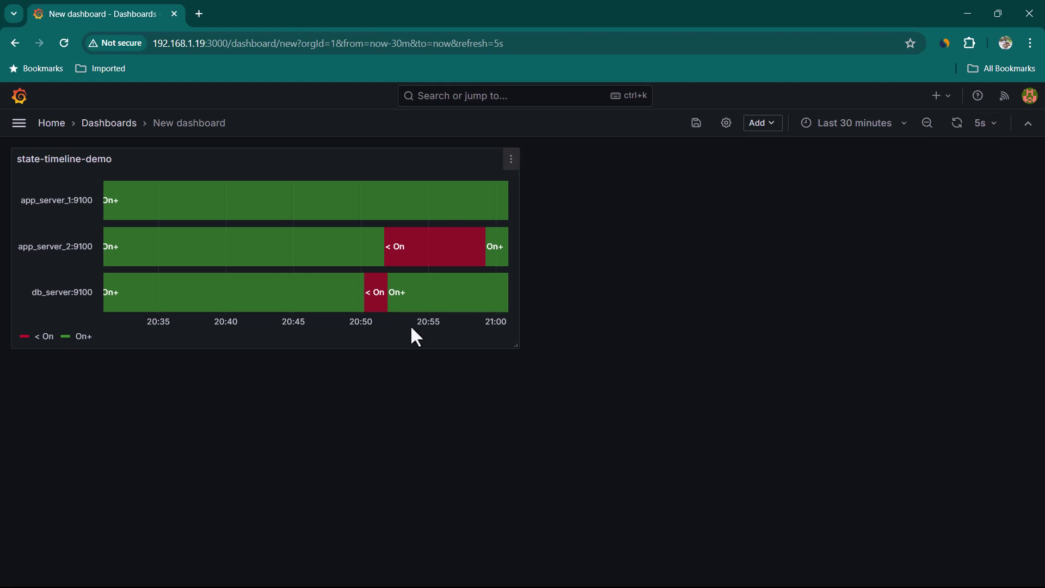
- Add a new visualization panel and make it a Status history
{"action": "left_click", "coordinate": [775, 128]}
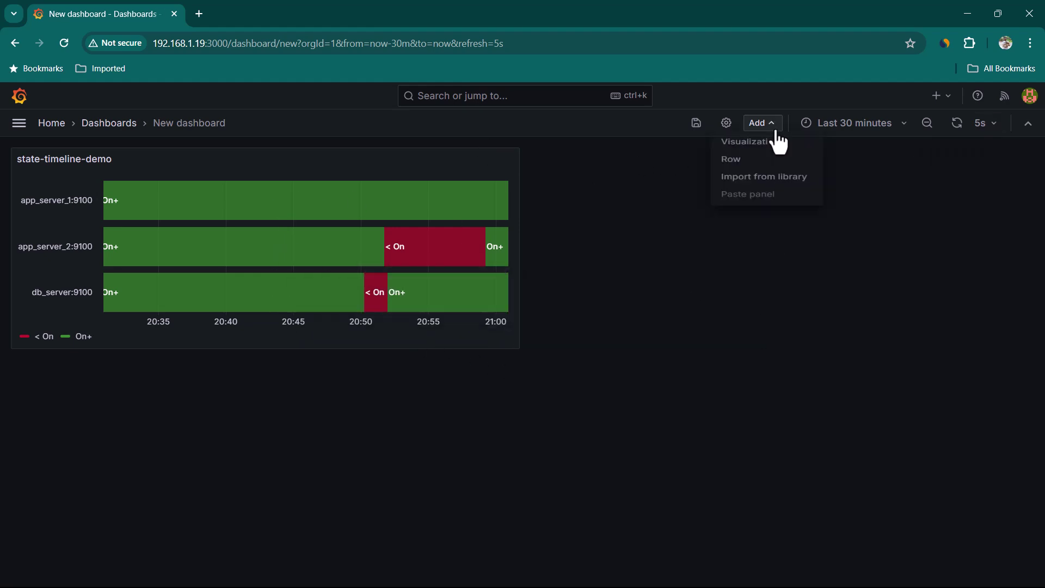
{"action": "left_click", "coordinate": [759, 144]}
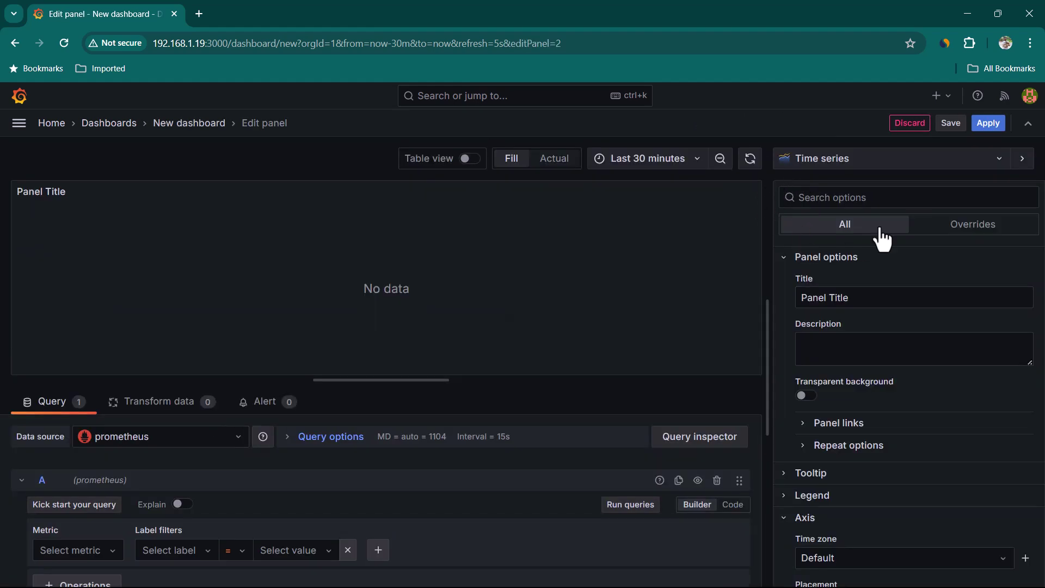
{"action": "left_click", "coordinate": [900, 160]}
{"action": "scroll", "coordinate": [897, 427], "scroll_direction": "down", "scroll_amount": 3}
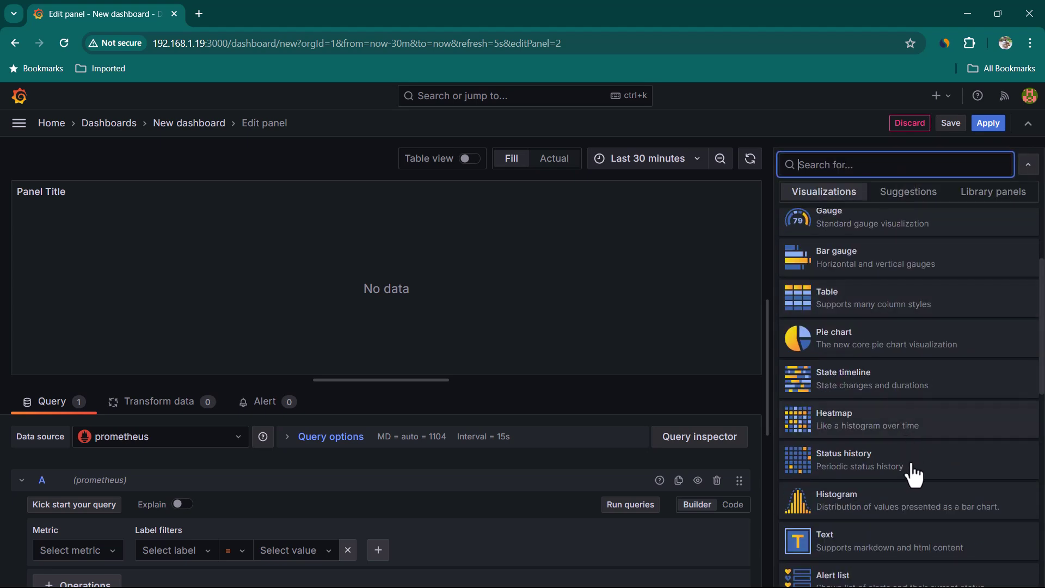
{"action": "left_click", "coordinate": [867, 477]}
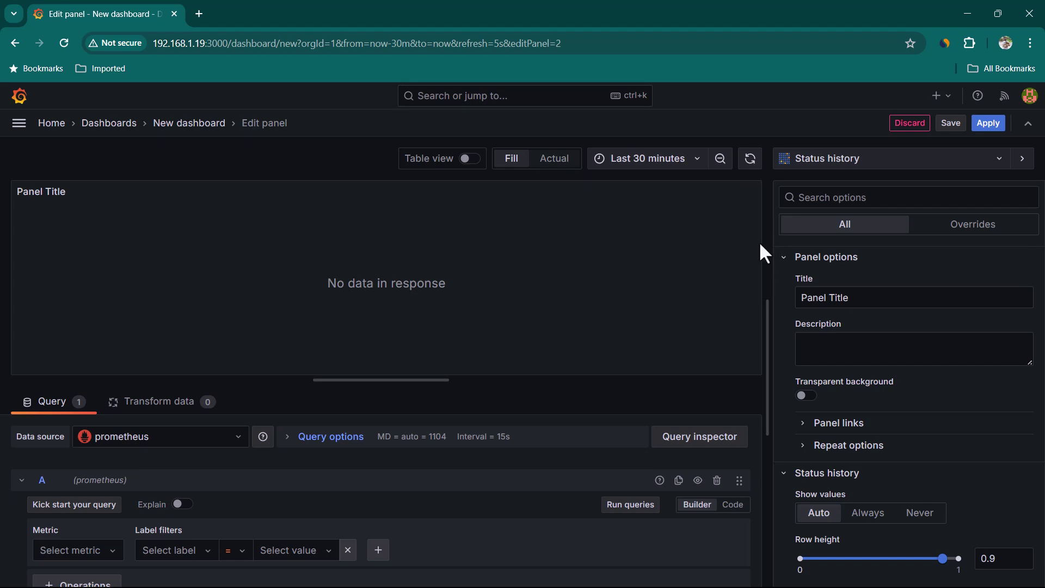
- Query the up metric through Metrics explorer
{"action": "scroll", "coordinate": [146, 520], "scroll_direction": "down", "scroll_amount": 1}
{"action": "left_click", "coordinate": [109, 480]}
{"action": "left_click", "coordinate": [76, 504]}
{"action": "type", "text": "up"}
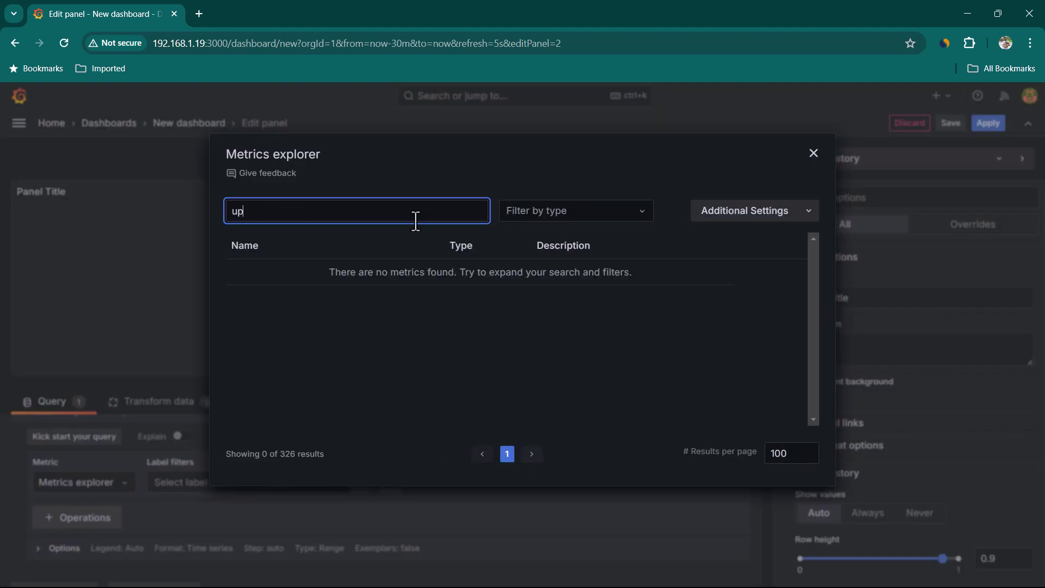
{"action": "key", "text": "Return"}
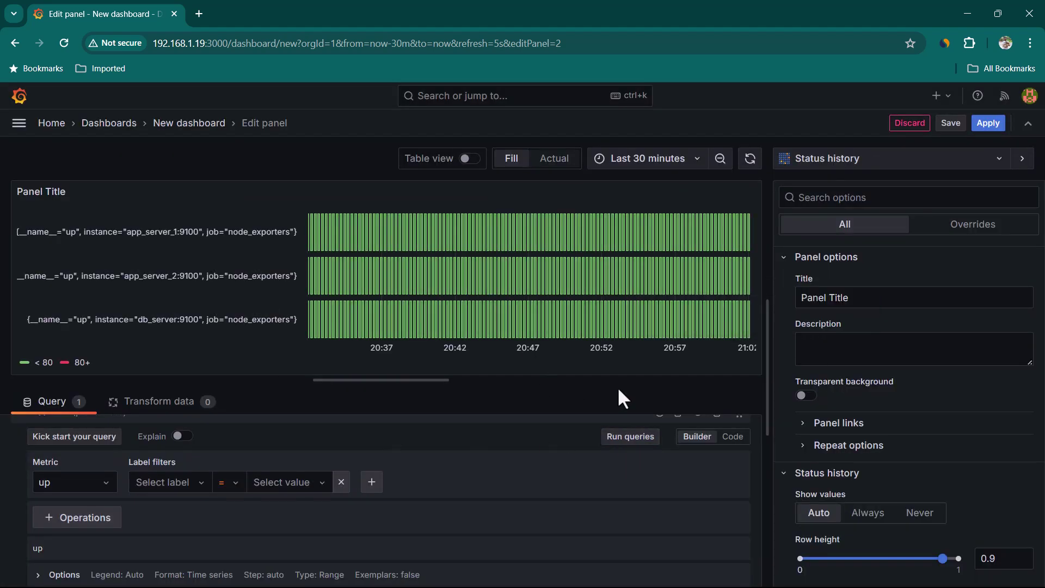
- Set a custom legend of {{instance}} so rows show server instance names
{"action": "scroll", "coordinate": [504, 461], "scroll_direction": "down", "scroll_amount": 1}
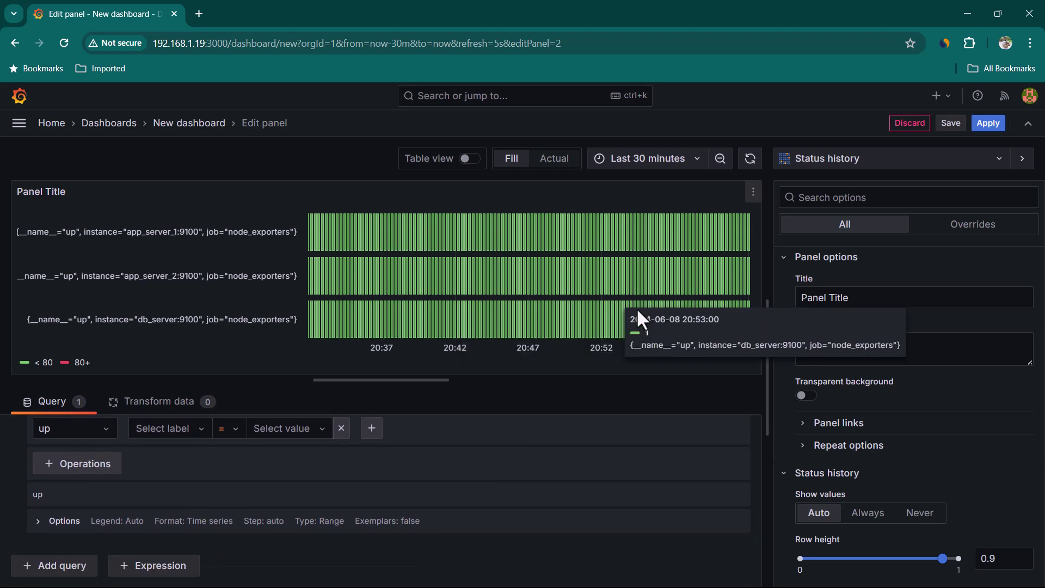
{"action": "left_click", "coordinate": [38, 521]}
{"action": "scroll", "coordinate": [102, 558], "scroll_direction": "down", "scroll_amount": 1}
{"action": "left_click", "coordinate": [76, 521]}
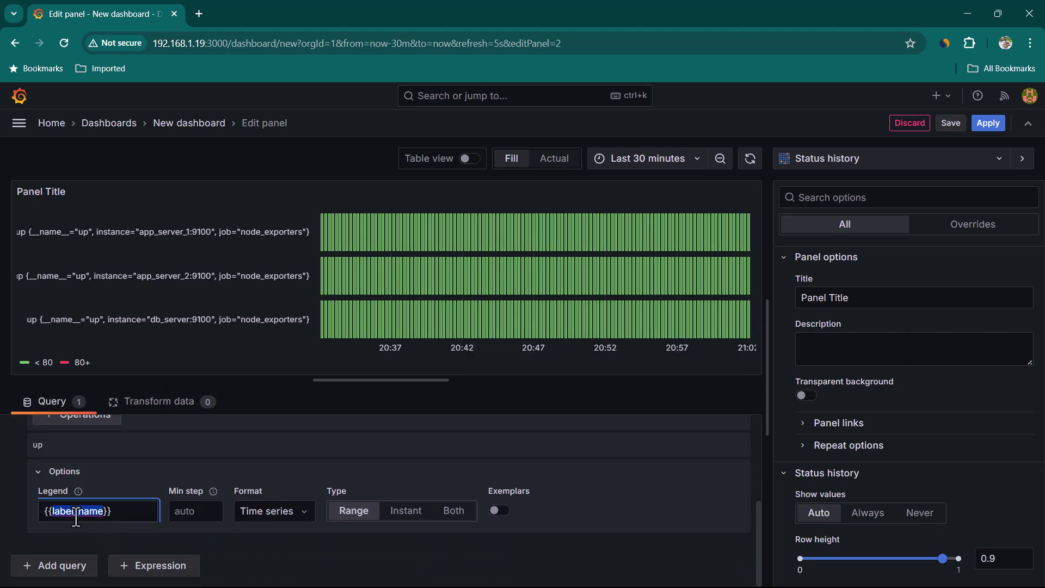
{"action": "type", "text": "{{instance"}
{"action": "left_click", "coordinate": [14, 492]}
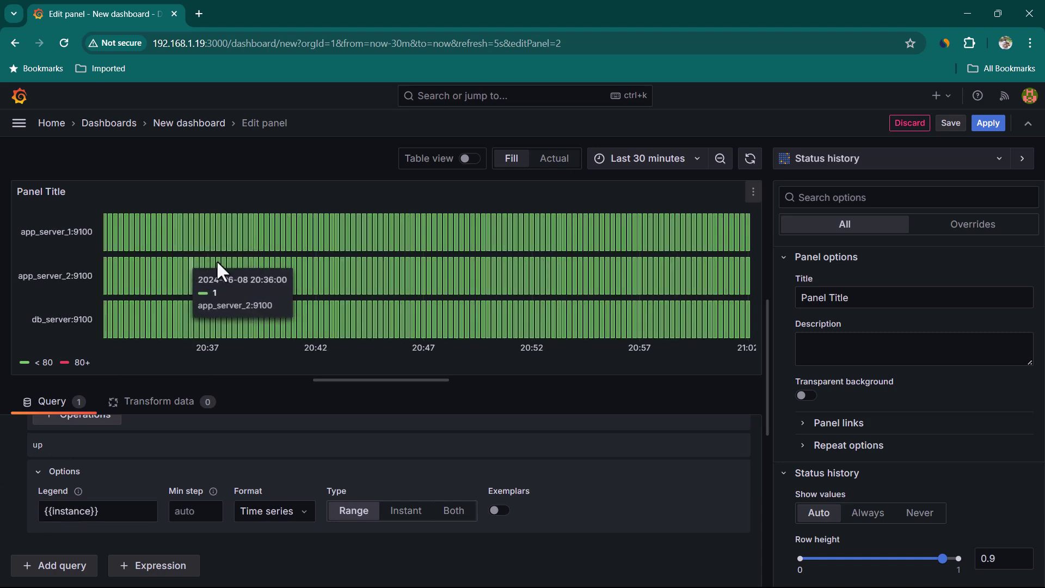
{"action": "scroll", "coordinate": [925, 413], "scroll_direction": "down", "scroll_amount": 10}
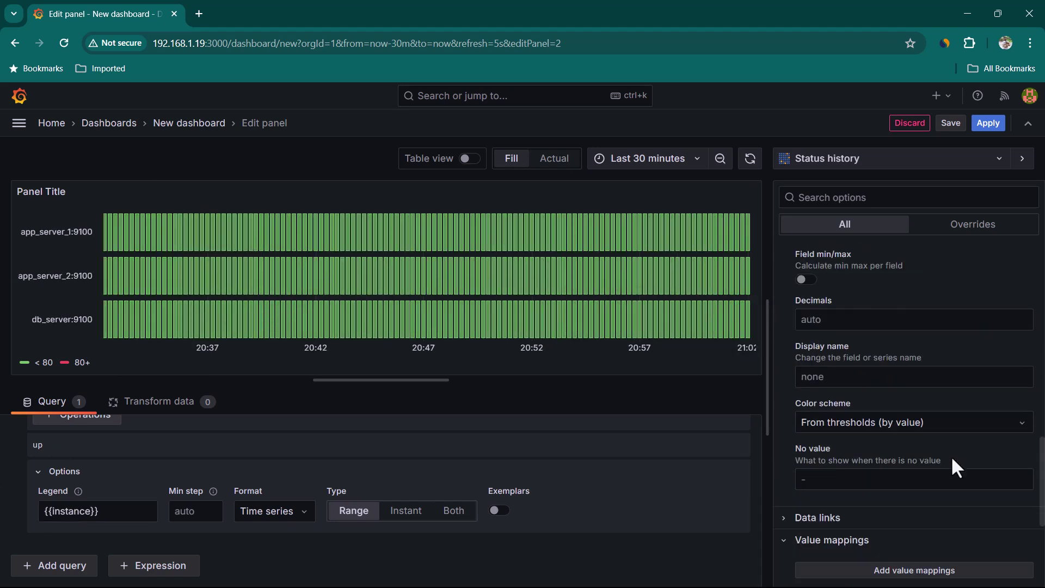
- Set the thresholds to a red base and green from 1 instead of 80
{"action": "scroll", "coordinate": [952, 460], "scroll_direction": "down", "scroll_amount": 5}
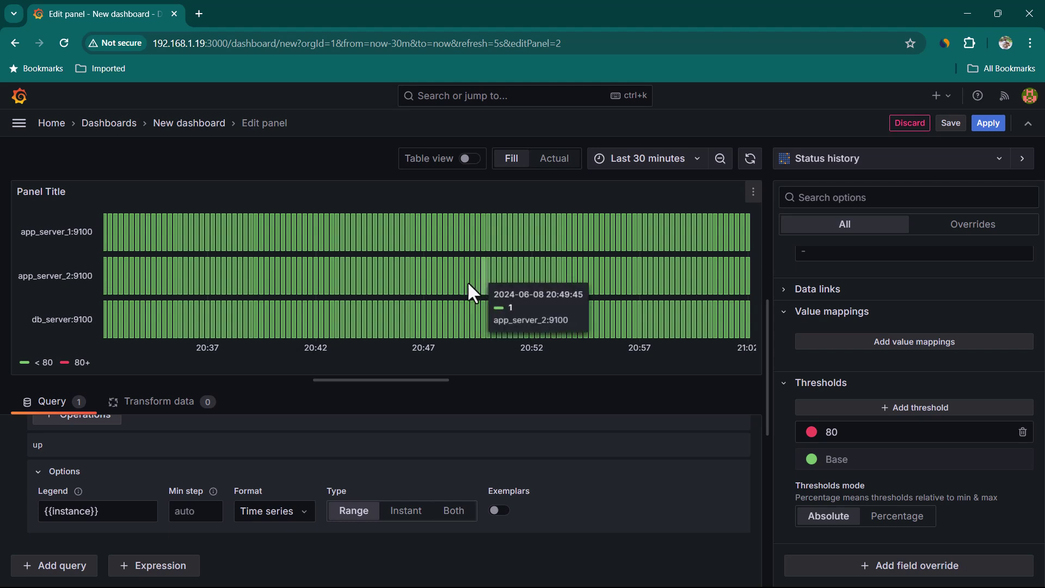
{"action": "left_click", "coordinate": [811, 459]}
{"action": "left_click", "coordinate": [790, 268]}
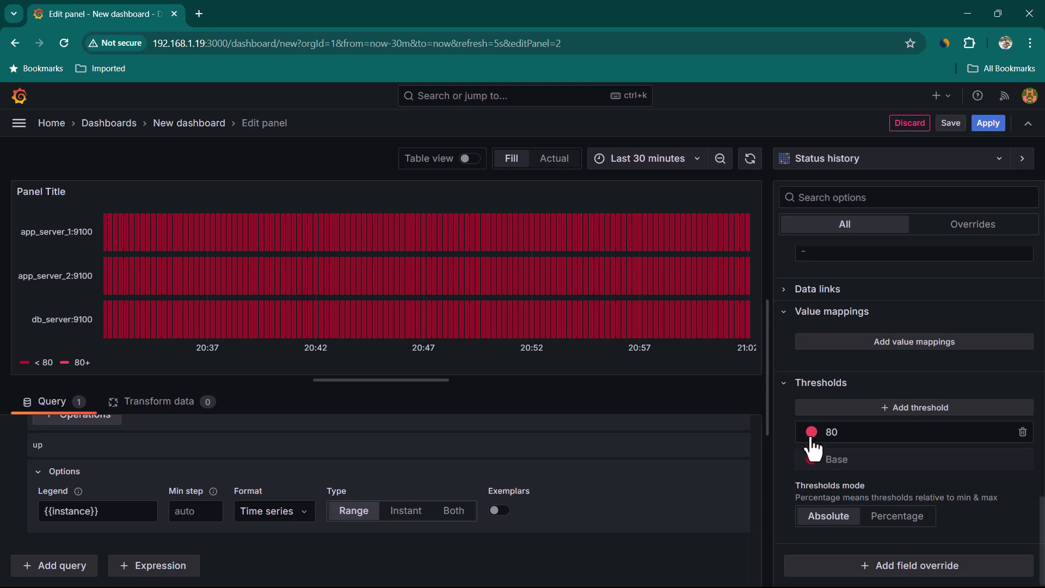
{"action": "double_click", "coordinate": [867, 433]}
{"action": "type", "text": "1"}
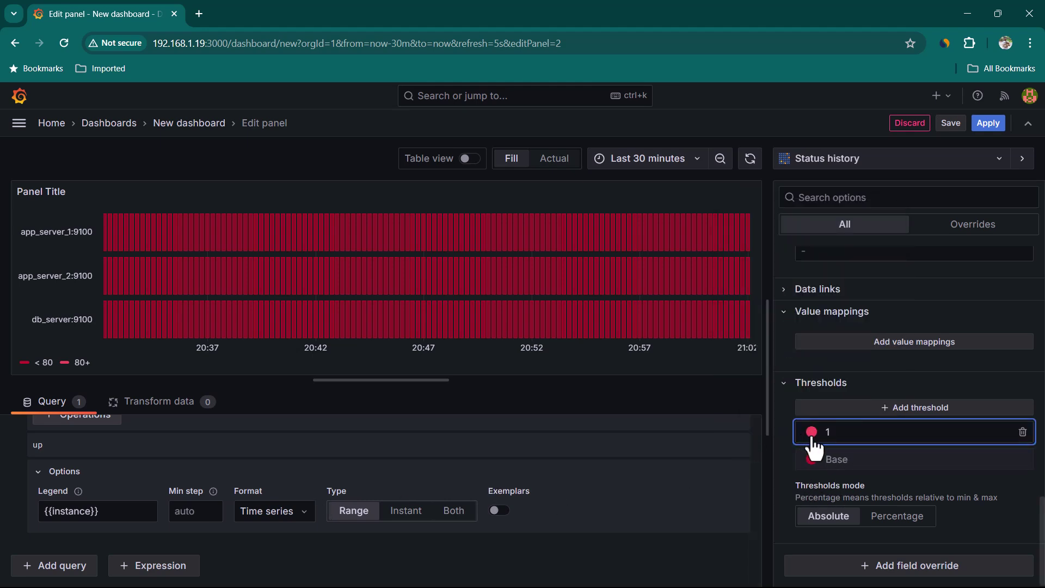
{"action": "left_click", "coordinate": [811, 432]}
{"action": "left_click", "coordinate": [782, 465]}
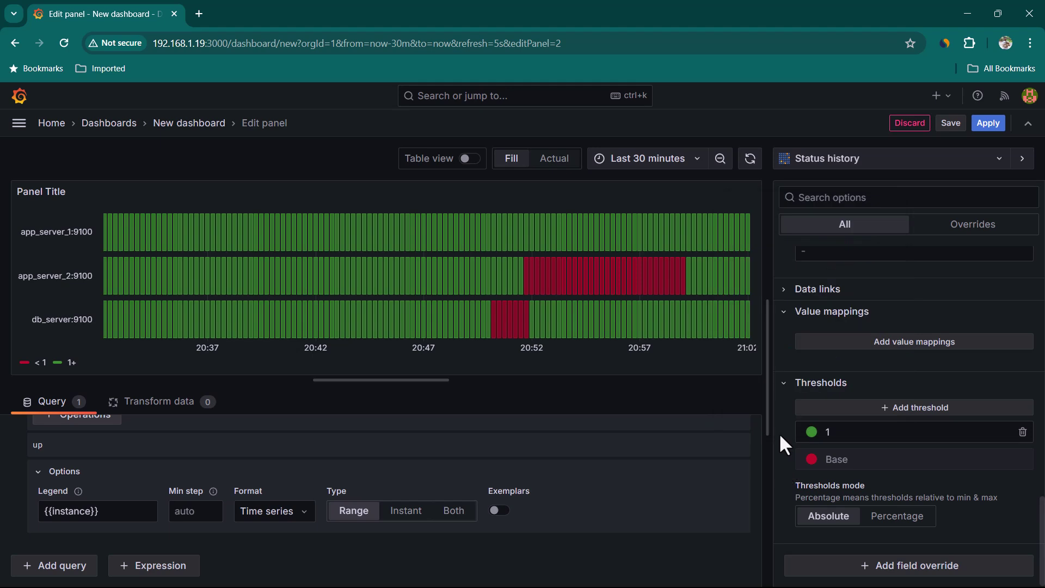
- Apply the Status history panel to the dashboard, then reopen it and select its title for retyping
{"action": "left_click", "coordinate": [987, 122]}
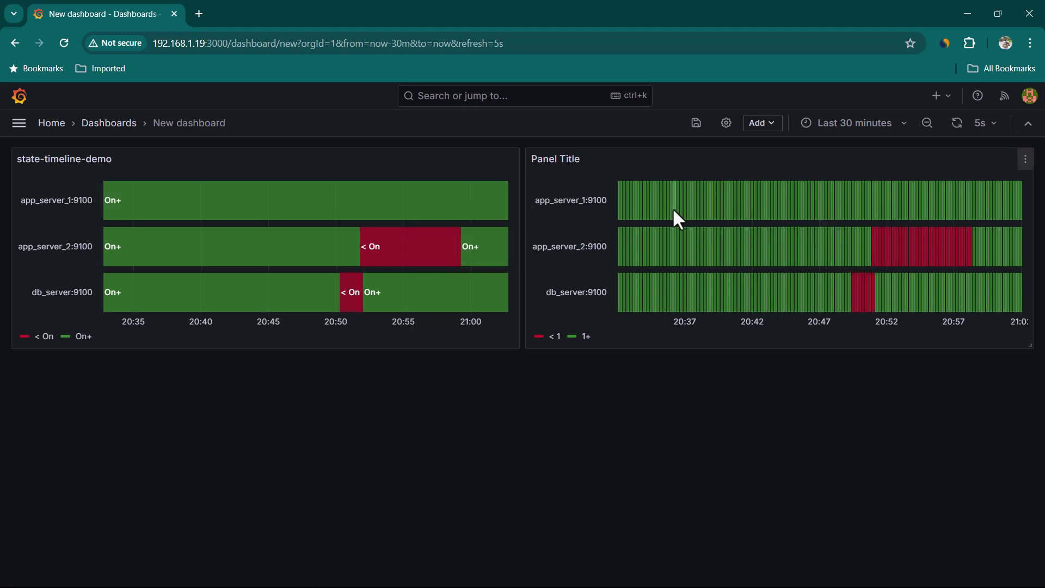
{"action": "left_click", "coordinate": [1025, 159]}
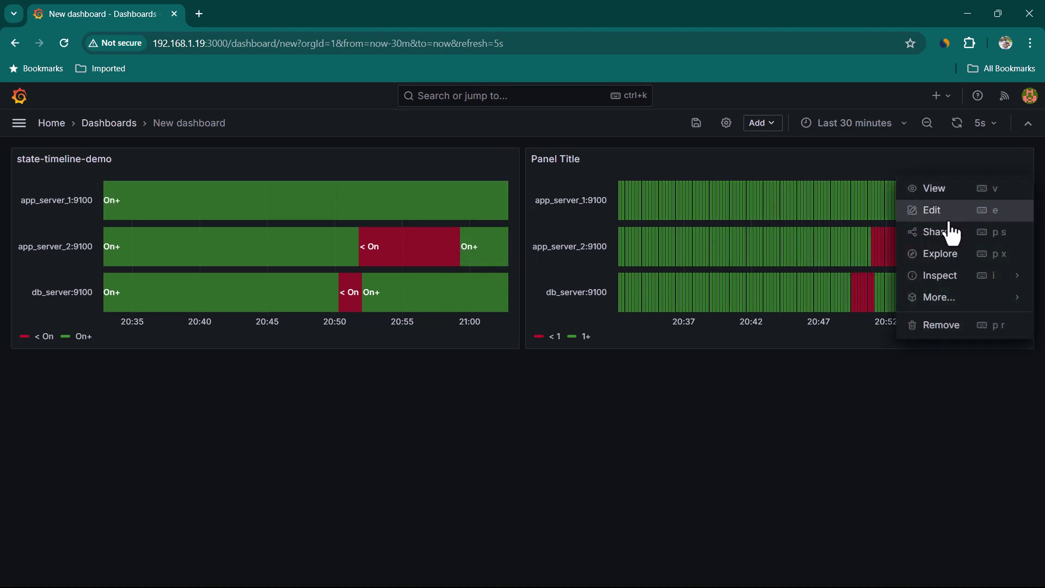
{"action": "left_click", "coordinate": [932, 212]}
{"action": "left_click_drag", "start_coordinate": [801, 298], "coordinate": [872, 299]}
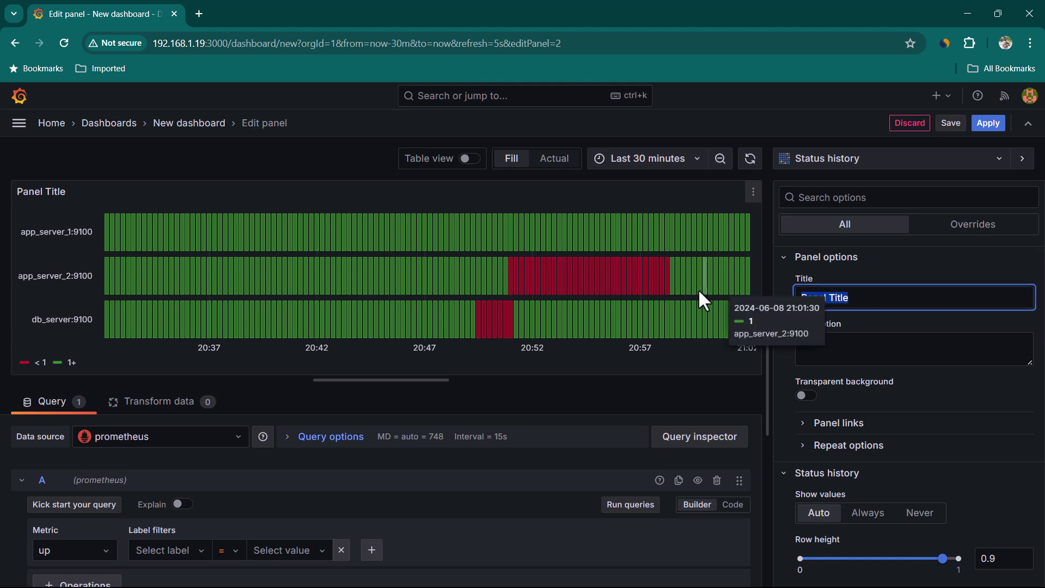
- Complete the status-history-demo title; set row height 0.42, column width 1, line width 10, fill opacity 36
{"action": "type", "text": "status-"}
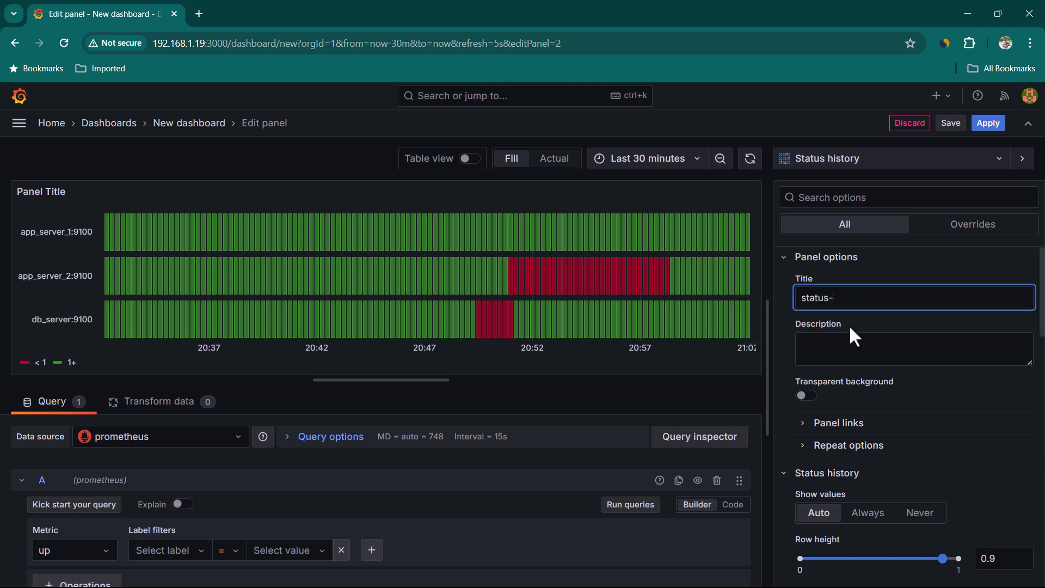
{"action": "type", "text": "history-d"}
{"action": "scroll", "coordinate": [848, 325], "scroll_direction": "down", "scroll_amount": 4}
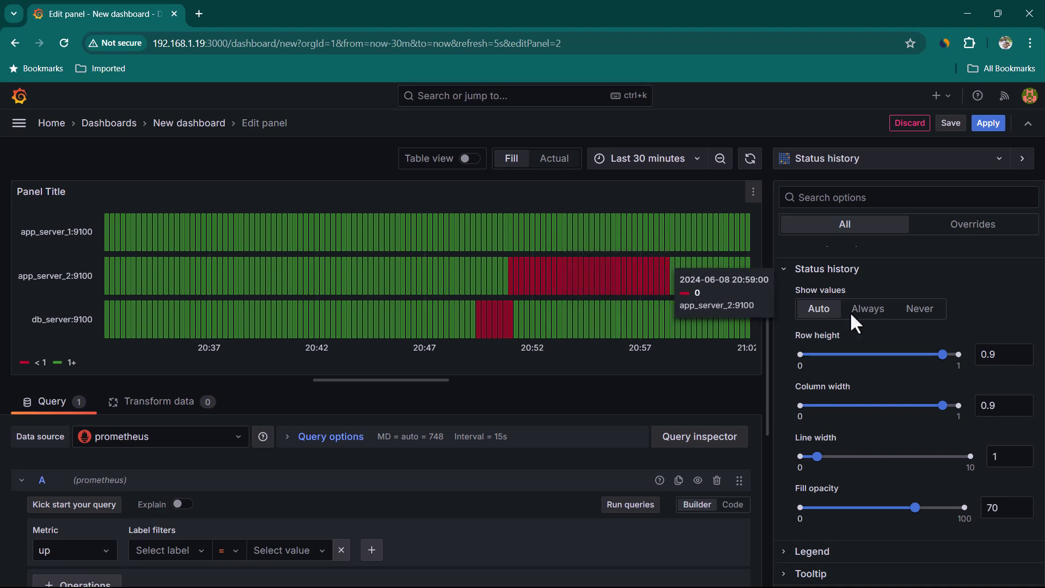
{"action": "left_click_drag", "start_coordinate": [944, 354], "coordinate": [866, 360]}
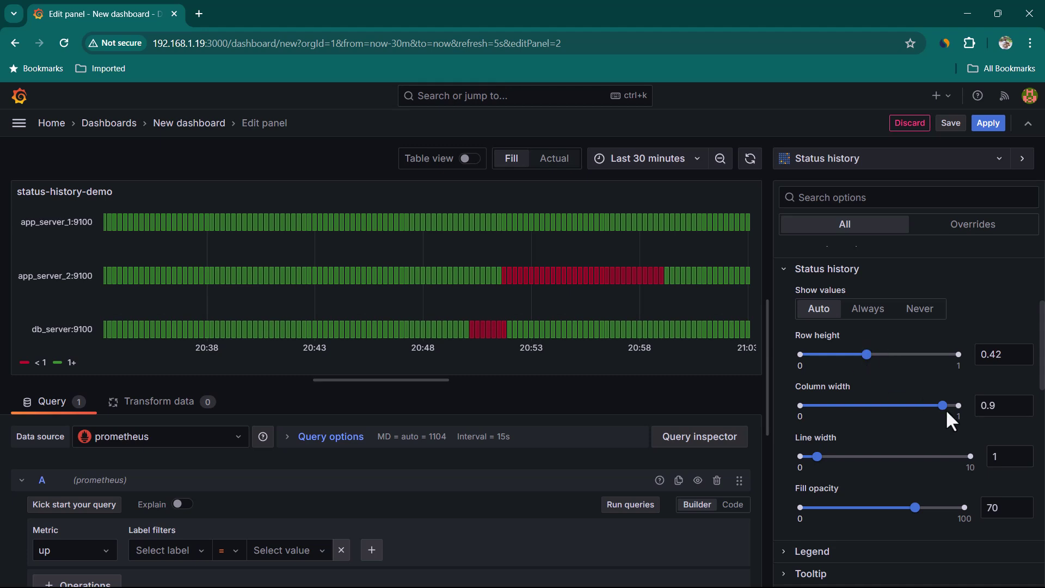
{"action": "left_click_drag", "start_coordinate": [943, 412], "coordinate": [987, 412]}
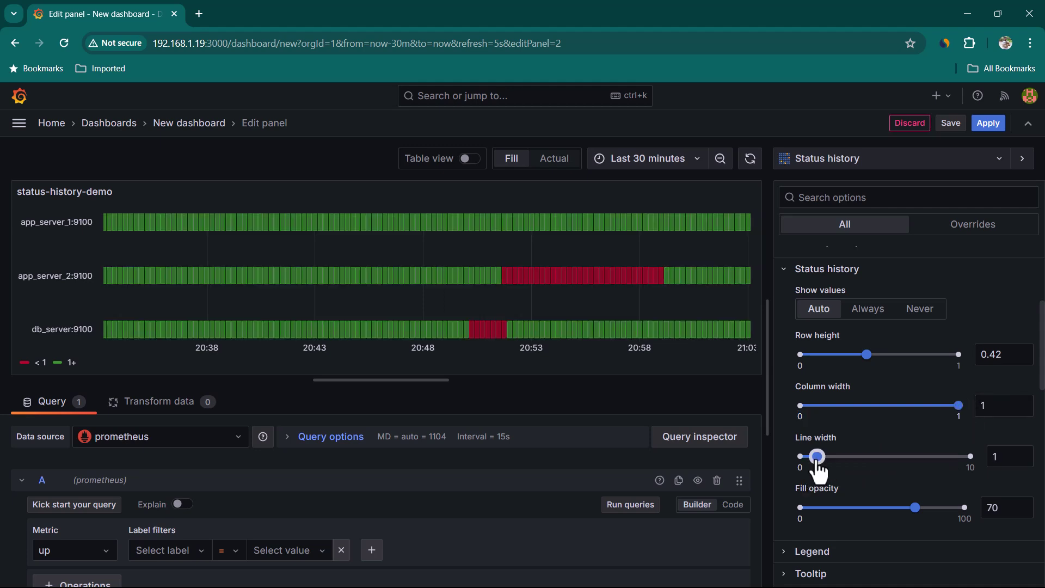
{"action": "left_click_drag", "start_coordinate": [828, 458], "coordinate": [983, 451]}
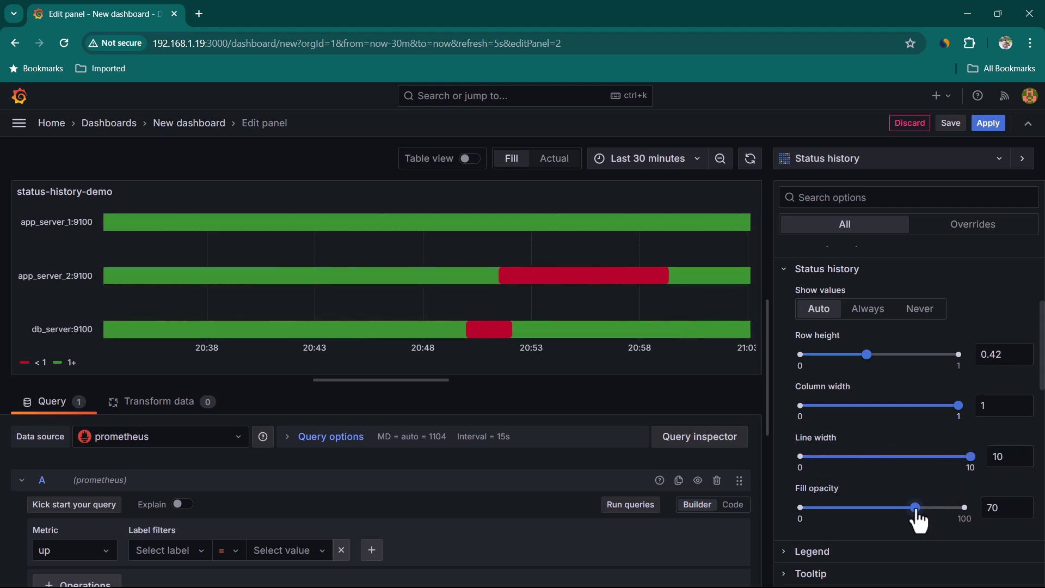
{"action": "left_click_drag", "start_coordinate": [916, 512], "coordinate": [861, 515]}
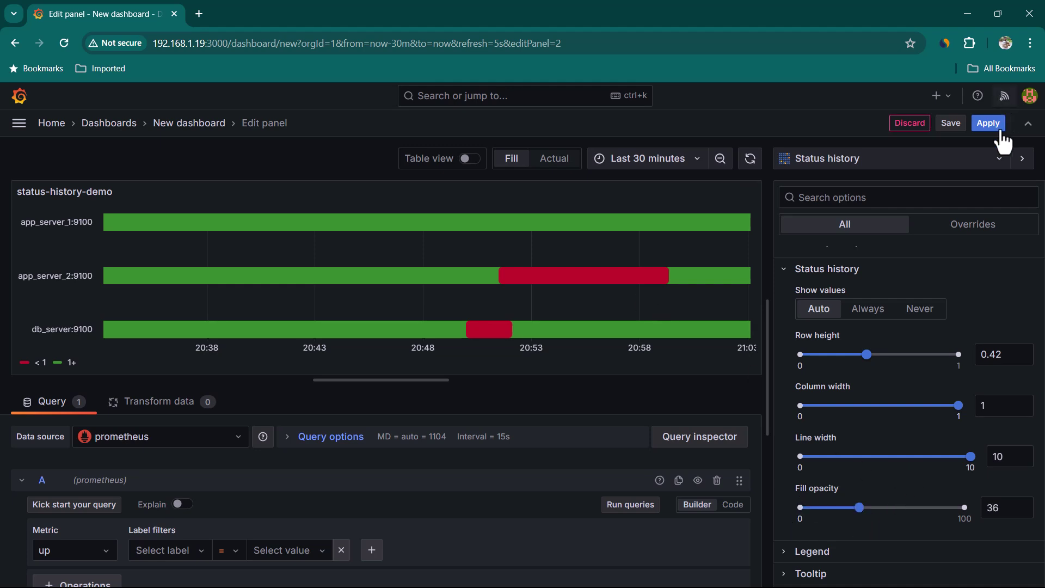